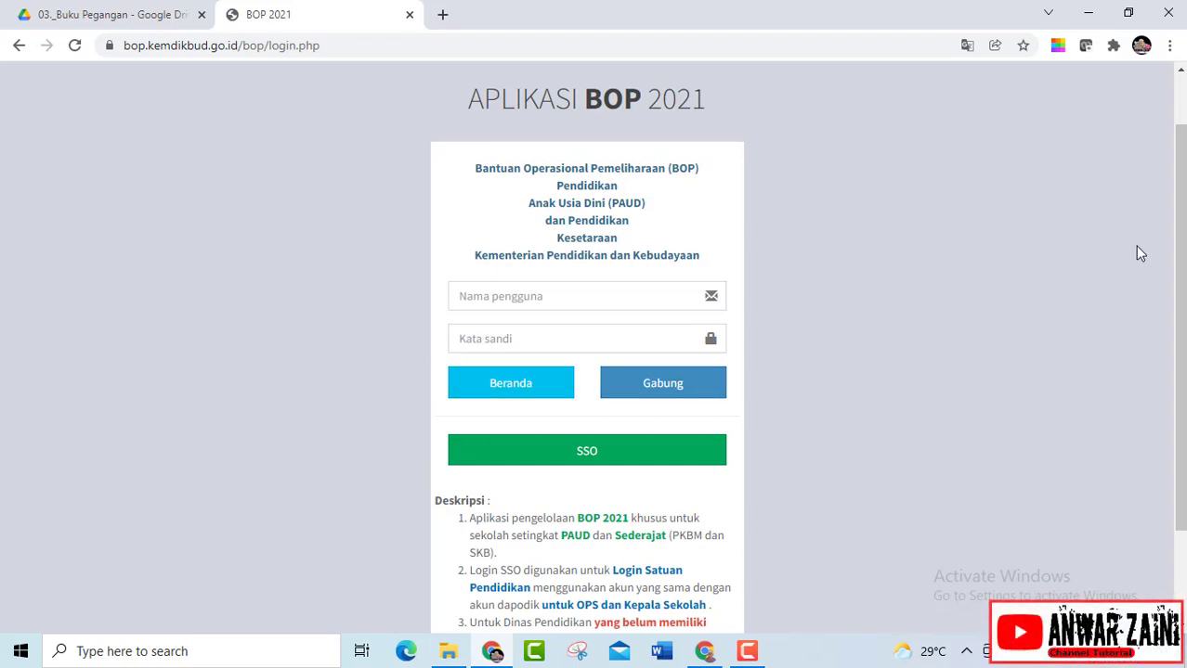
Sign in to the BOP 2021 application through SSO using the school's Dapodik account
{"action": "scroll", "coordinate": [1140, 253], "scroll_direction": "down", "scroll_amount": 1}
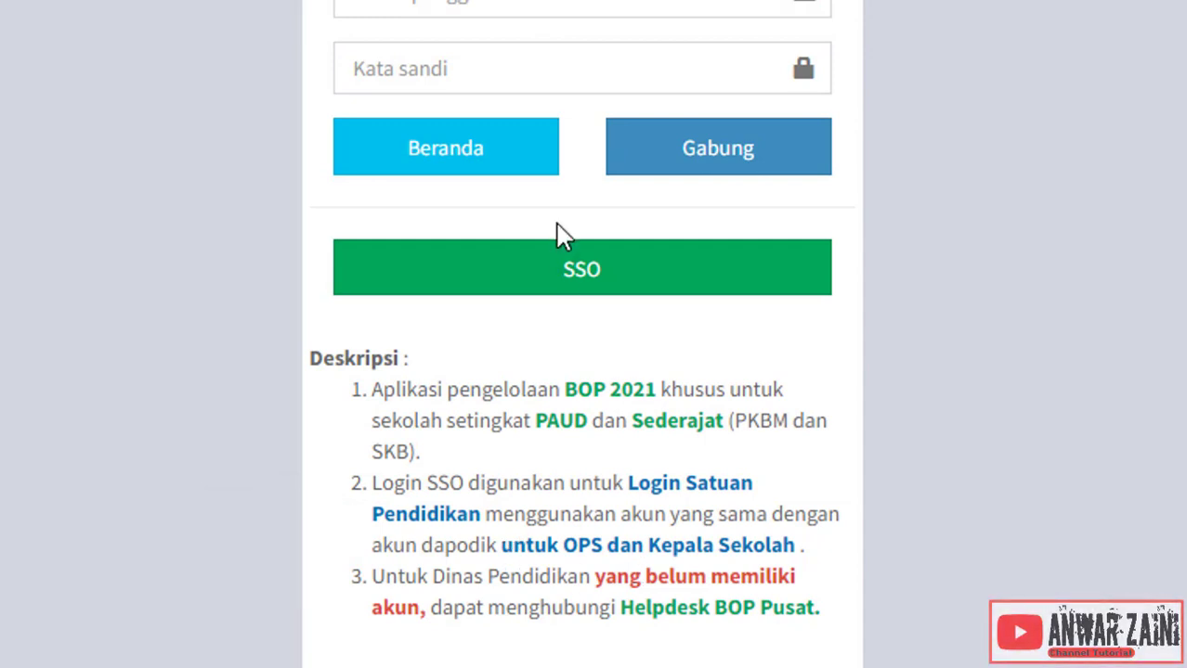
{"action": "left_click", "coordinate": [574, 271]}
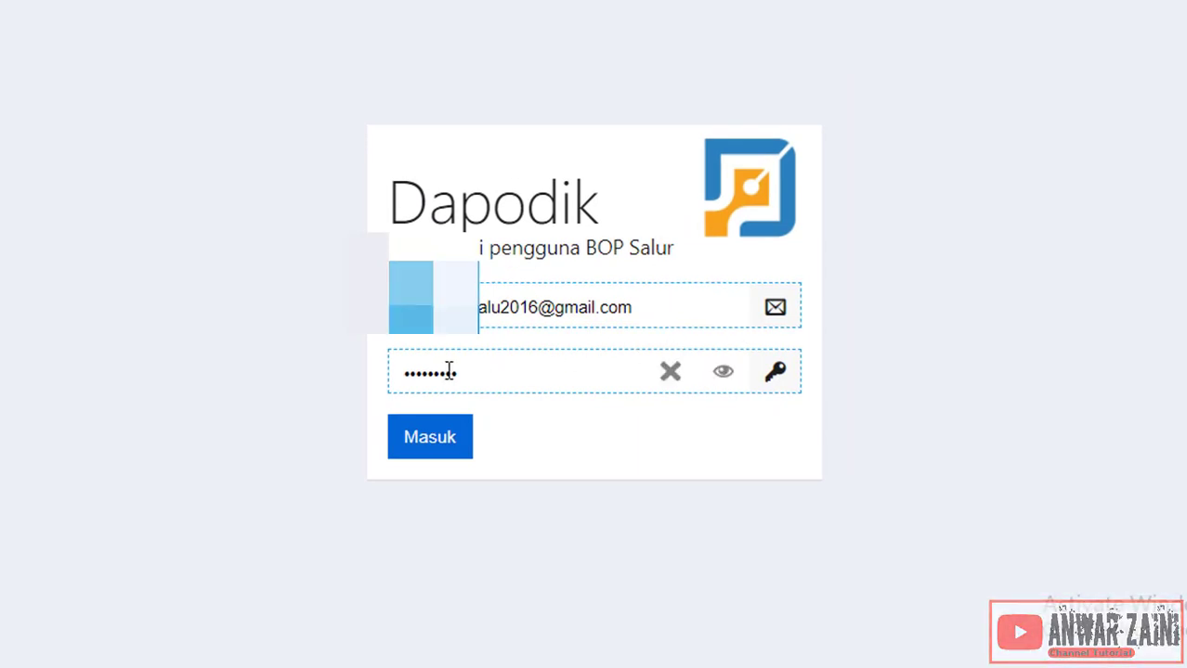
{"action": "left_click", "coordinate": [445, 448]}
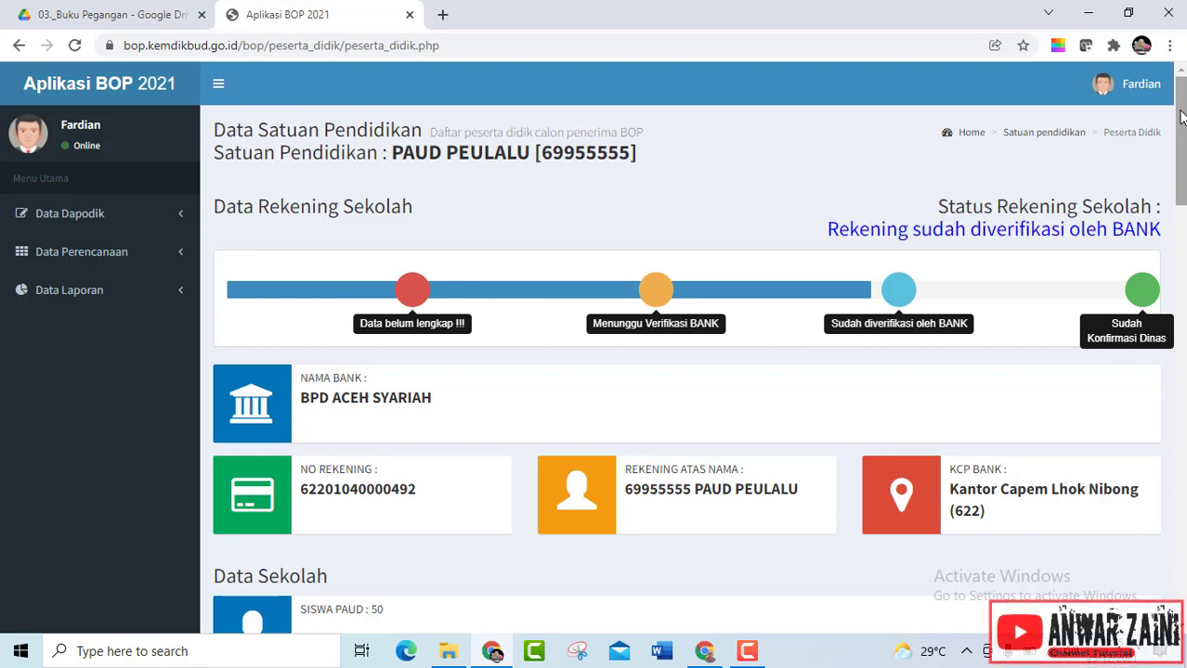
Review the school's bank account verification stages and student data on the Data Satuan Pendidikan page
{"action": "scroll", "coordinate": [1181, 116], "scroll_direction": "down", "scroll_amount": 5}
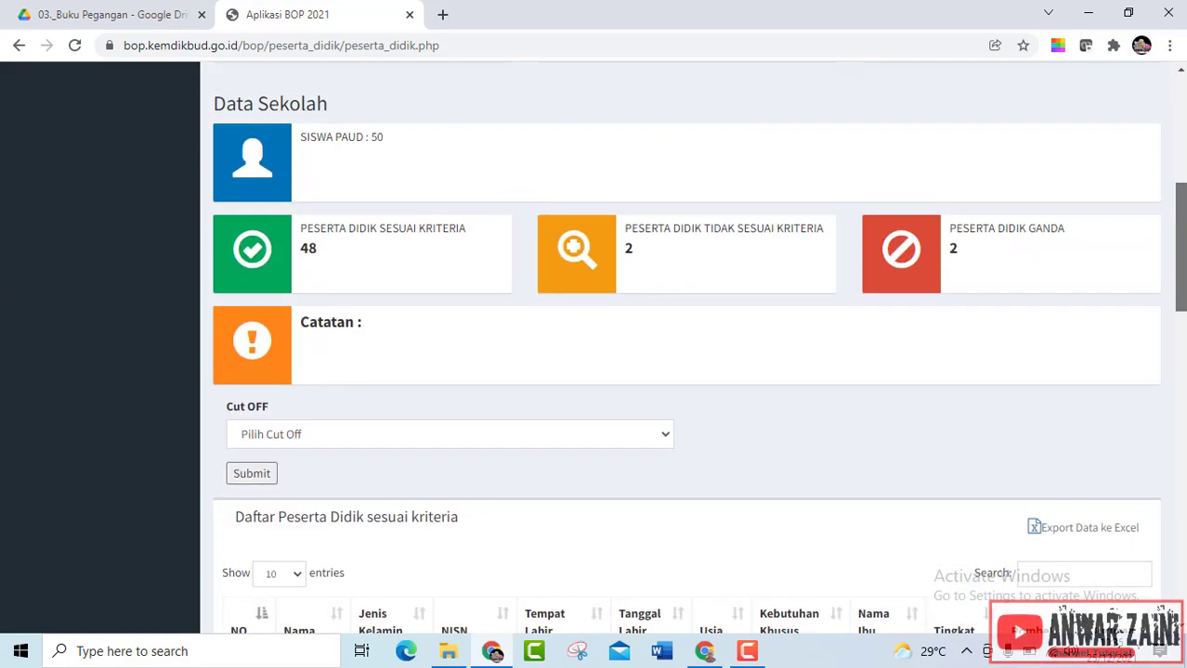
{"action": "left_click_drag", "start_coordinate": [1183, 256], "coordinate": [1182, 103]}
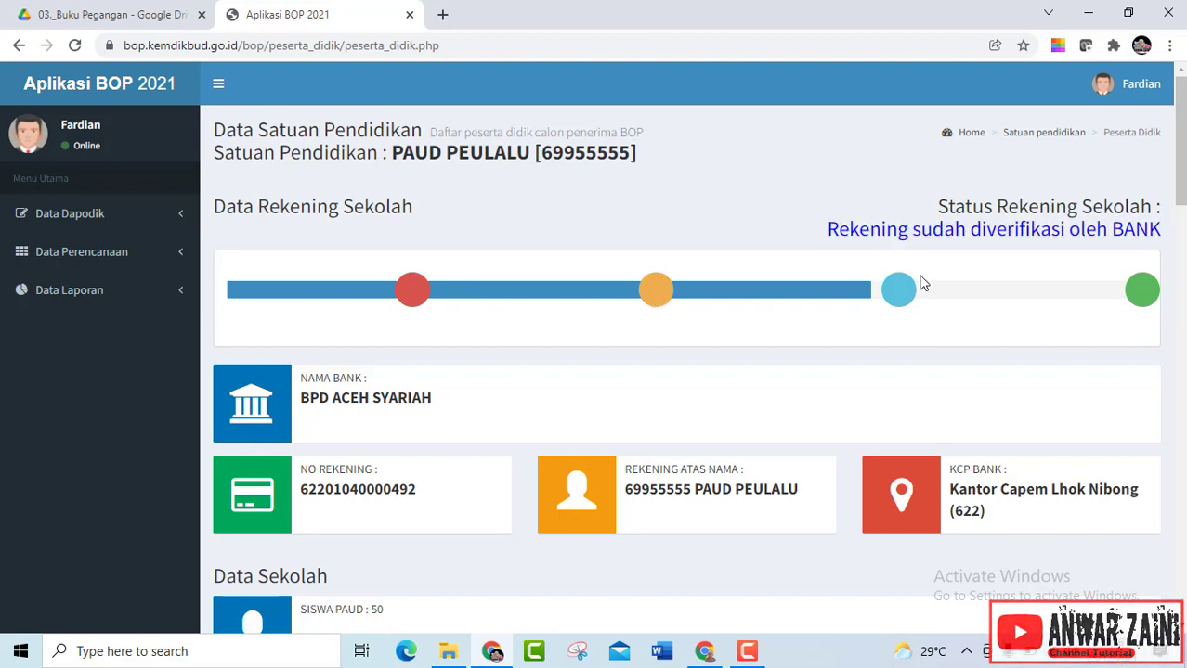
{"action": "mouse_move", "coordinate": [897, 292]}
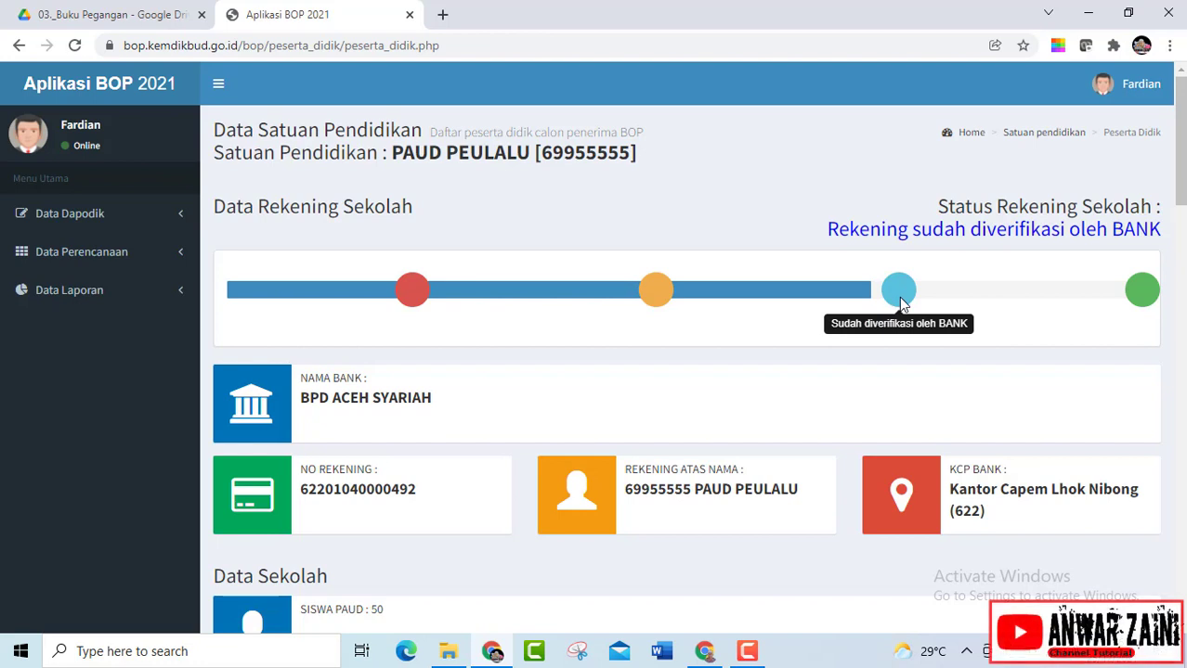
{"action": "mouse_move", "coordinate": [1134, 290]}
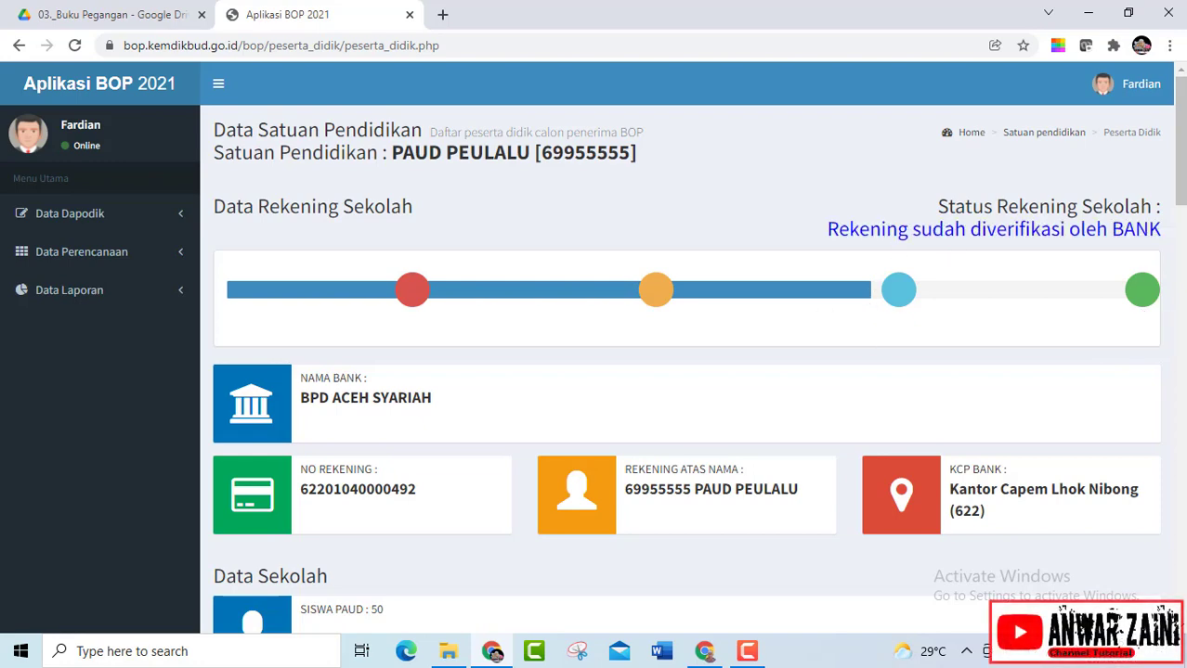
{"action": "mouse_move", "coordinate": [1179, 130]}
{"action": "left_mouse_down"}
{"action": "mouse_move", "coordinate": [1179, 174]}
{"action": "mouse_move", "coordinate": [1182, 148]}
{"action": "left_mouse_up"}
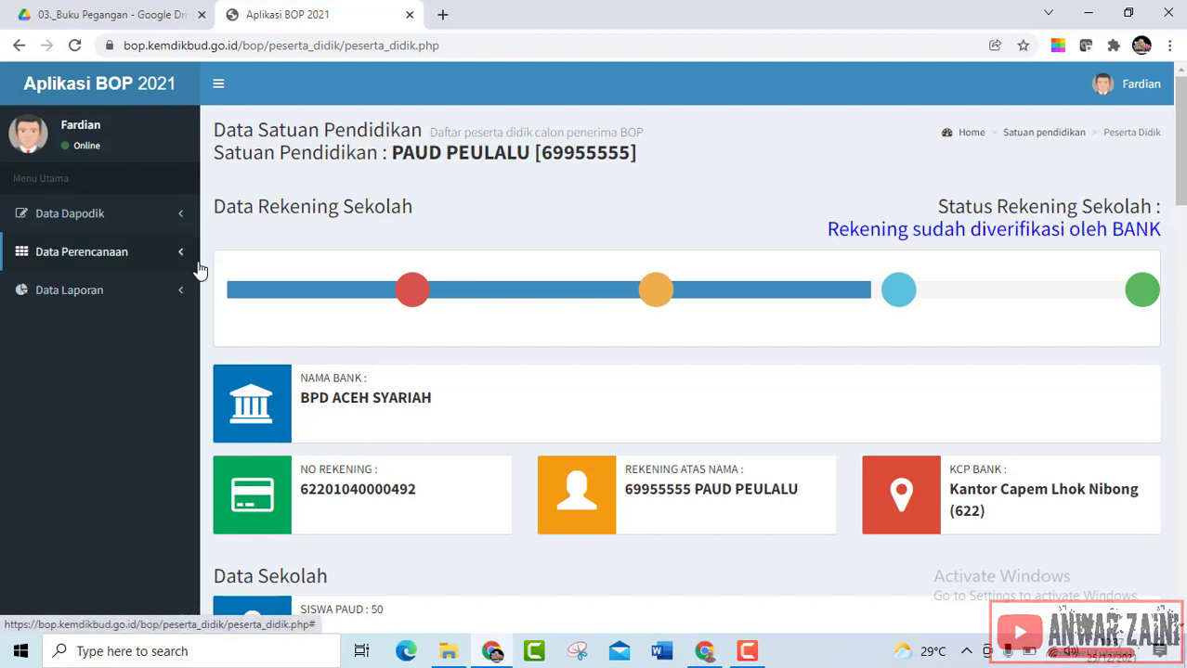
Open the Rencana Penggunaan page under Data Perencanaan and review the PAUD budget plan and its entry form
{"action": "left_click", "coordinate": [61, 257]}
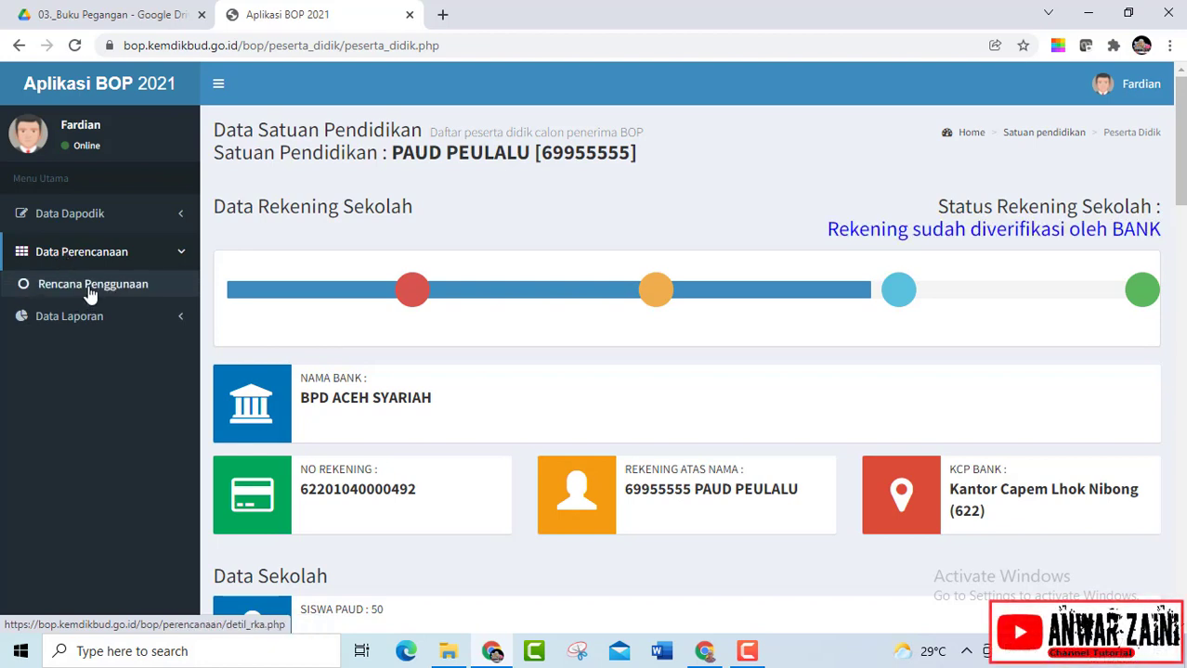
{"action": "left_click", "coordinate": [90, 291]}
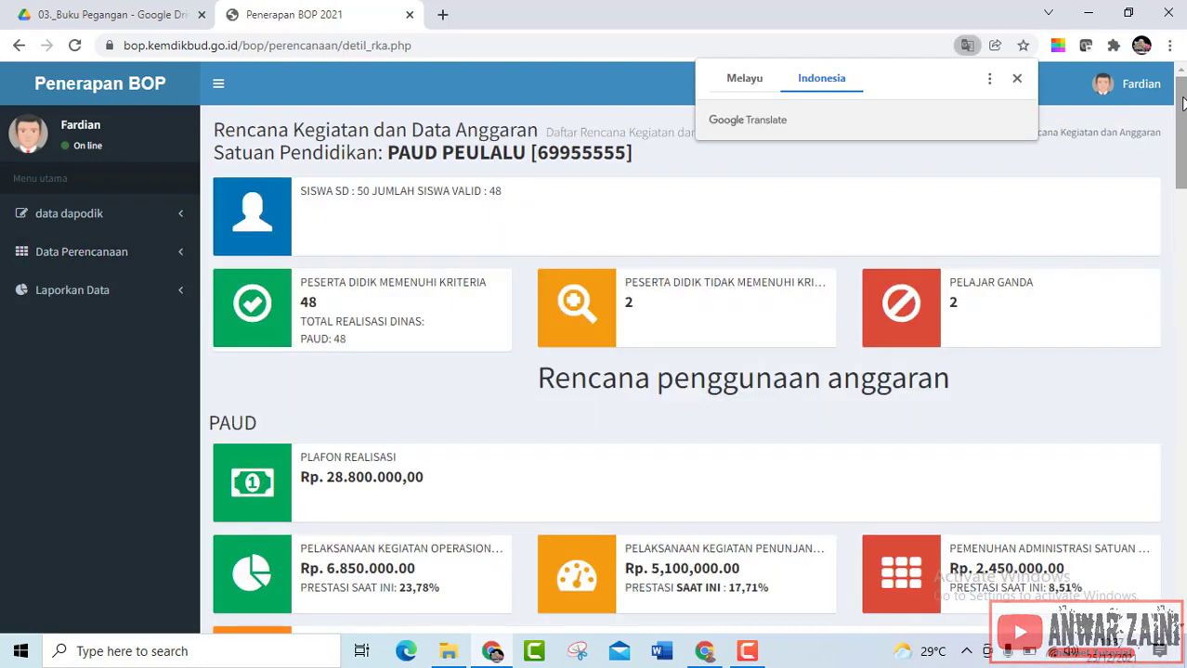
{"action": "left_click_drag", "start_coordinate": [1180, 88], "coordinate": [1180, 91]}
{"action": "left_click_drag", "start_coordinate": [1181, 100], "coordinate": [1182, 135]}
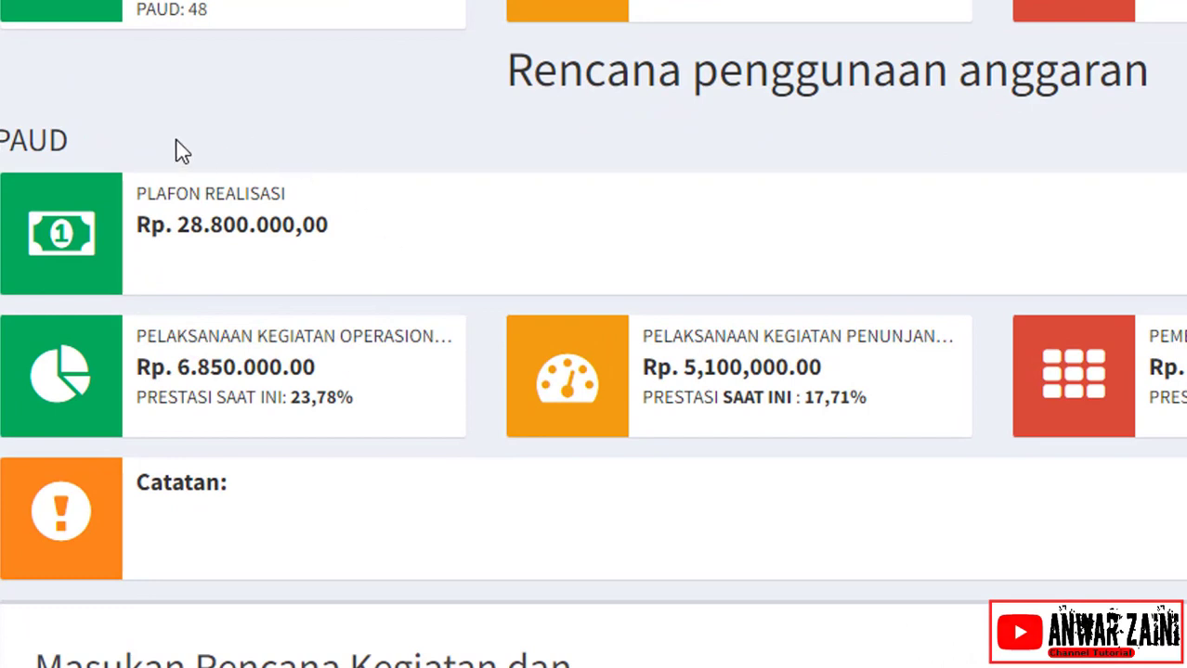
{"action": "mouse_move", "coordinate": [77, 172]}
{"action": "left_mouse_down"}
{"action": "mouse_move", "coordinate": [119, 279]}
{"action": "mouse_move", "coordinate": [366, 185]}
{"action": "mouse_move", "coordinate": [76, 170]}
{"action": "left_mouse_up"}
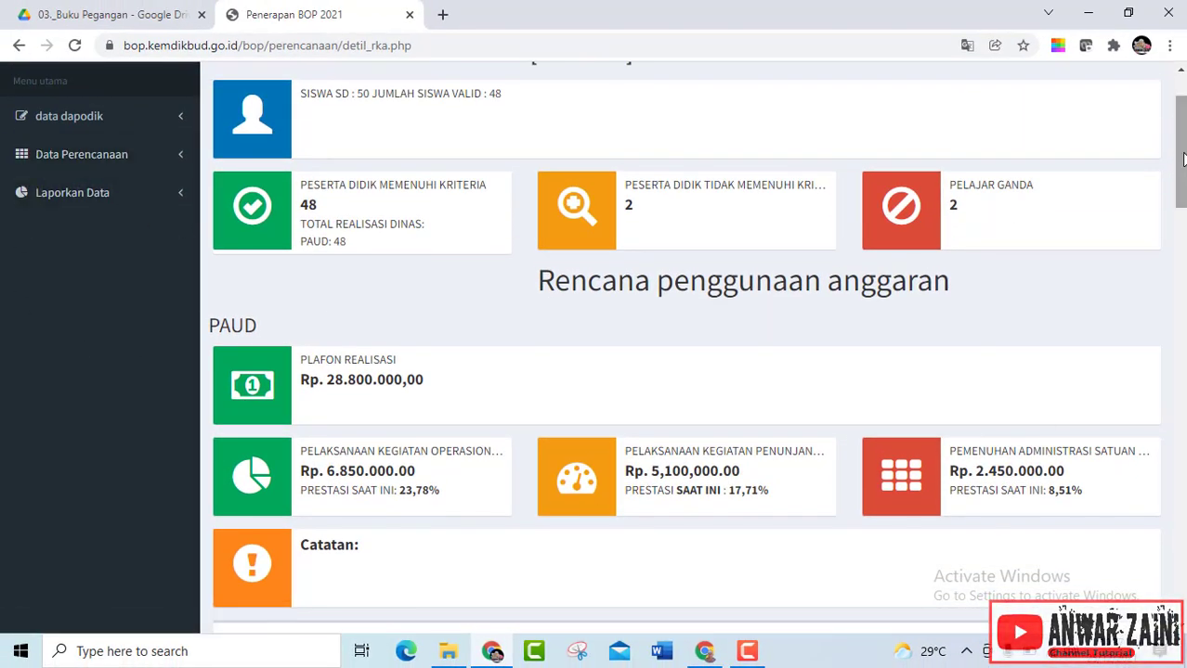
{"action": "left_click_drag", "start_coordinate": [1179, 154], "coordinate": [1179, 209]}
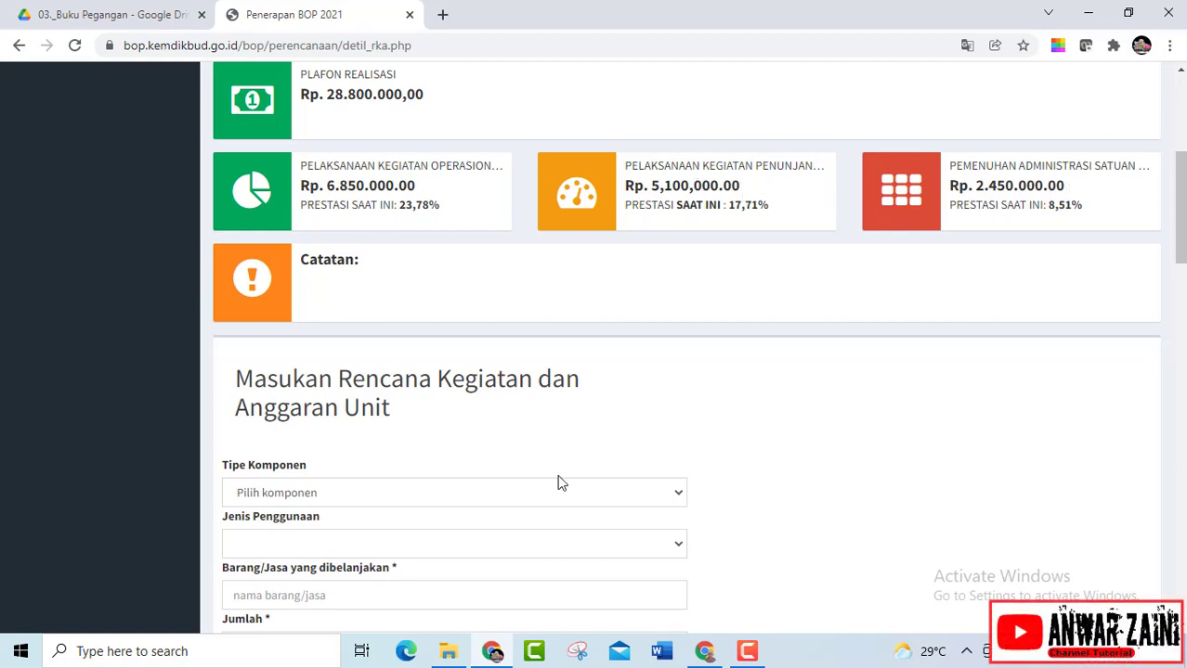
{"action": "left_click_drag", "start_coordinate": [1179, 214], "coordinate": [1181, 166]}
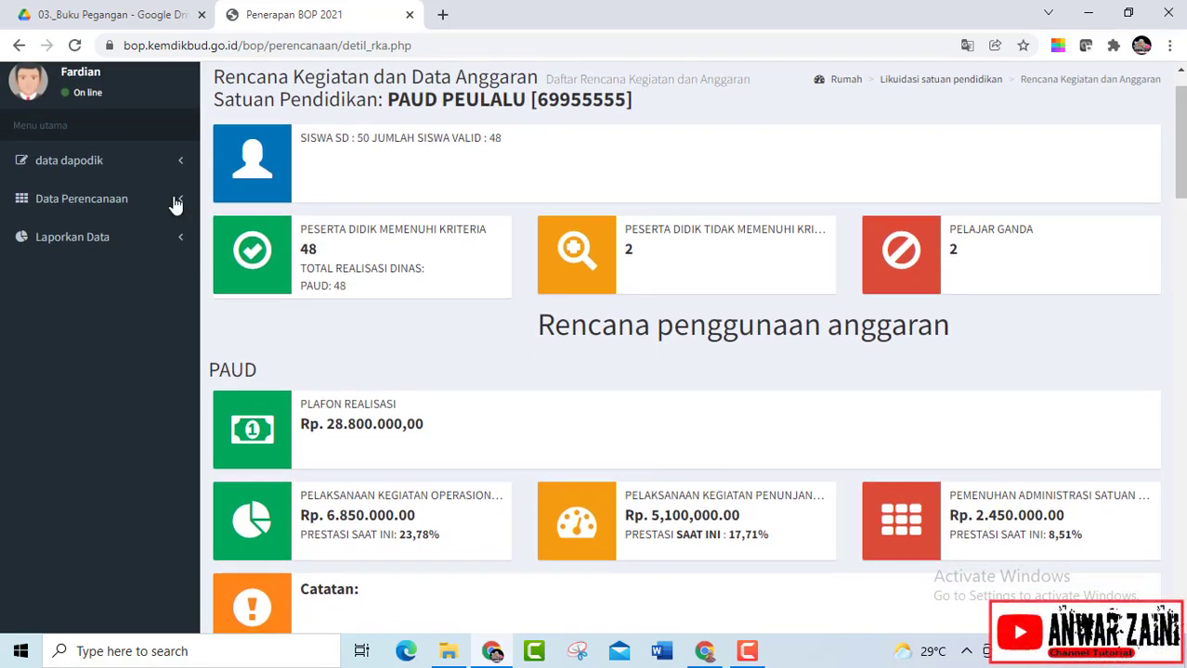
Open the fund usage report and review the PAUD plan, the realisation figures and the realisation entry form
{"action": "left_click", "coordinate": [59, 244]}
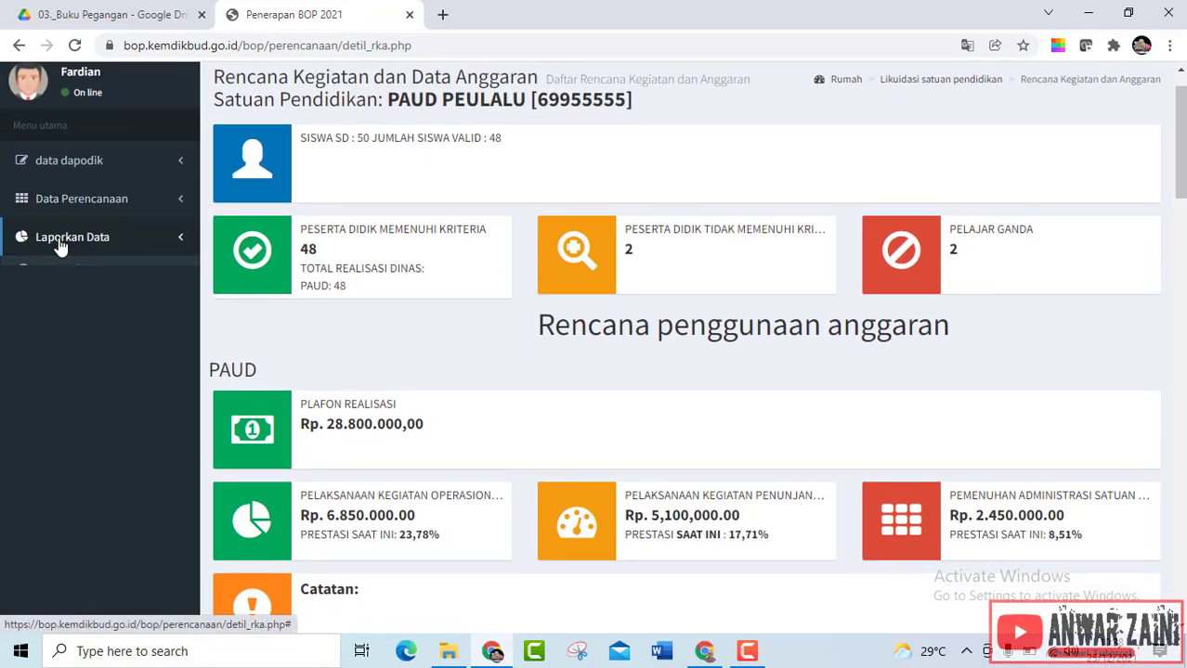
{"action": "left_click", "coordinate": [76, 279]}
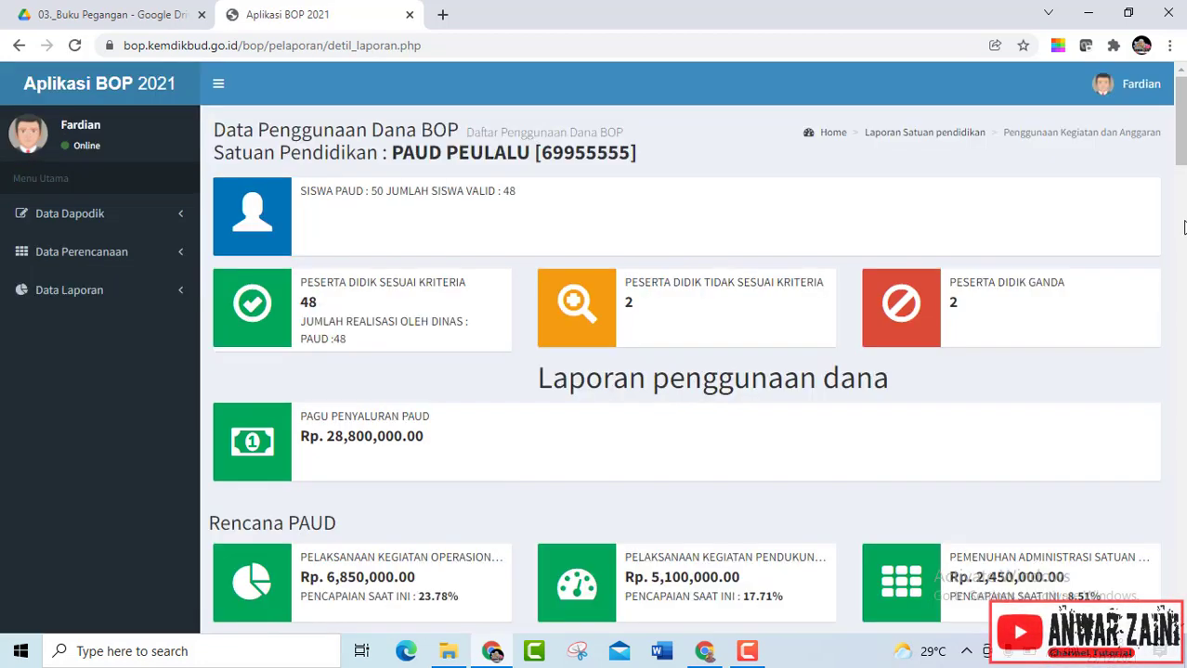
{"action": "left_click_drag", "start_coordinate": [1181, 113], "coordinate": [1181, 177]}
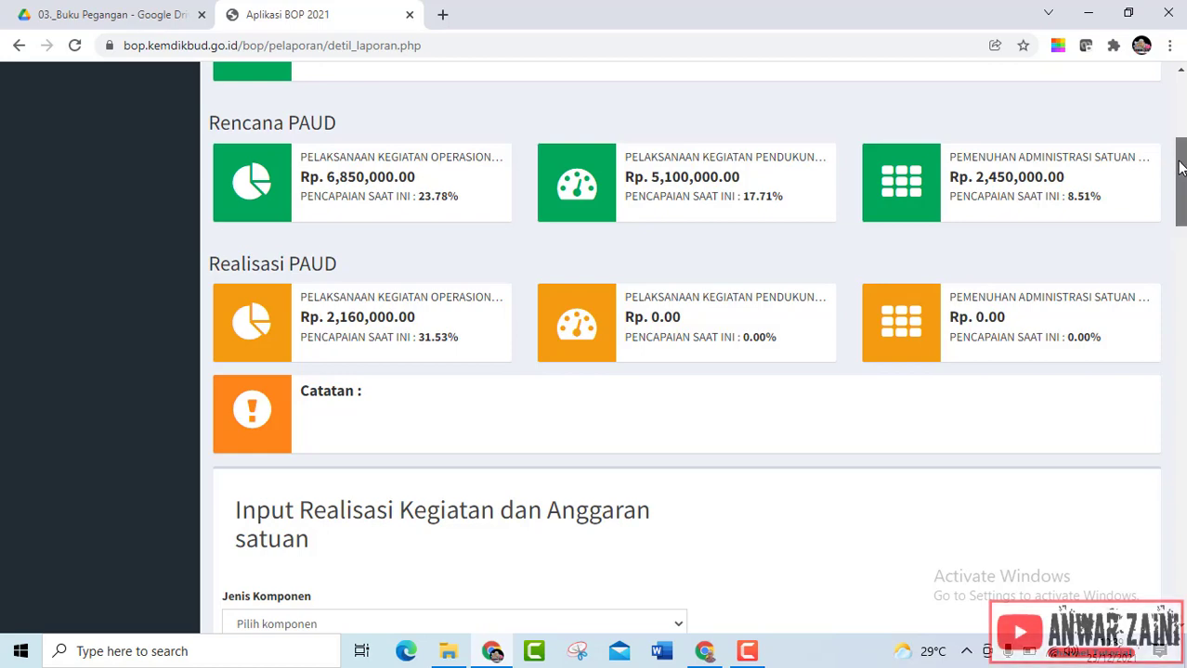
{"action": "mouse_move", "coordinate": [1181, 166]}
{"action": "left_mouse_down"}
{"action": "mouse_move", "coordinate": [1180, 279]}
{"action": "mouse_move", "coordinate": [1183, 130]}
{"action": "mouse_move", "coordinate": [1181, 189]}
{"action": "left_mouse_up"}
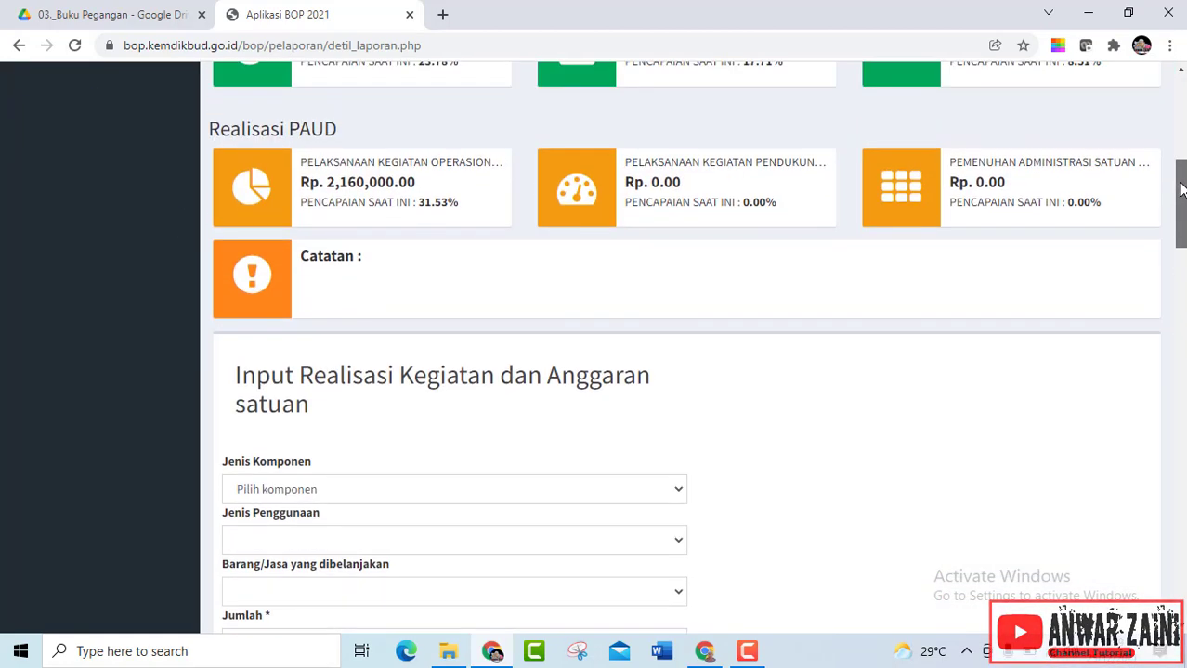
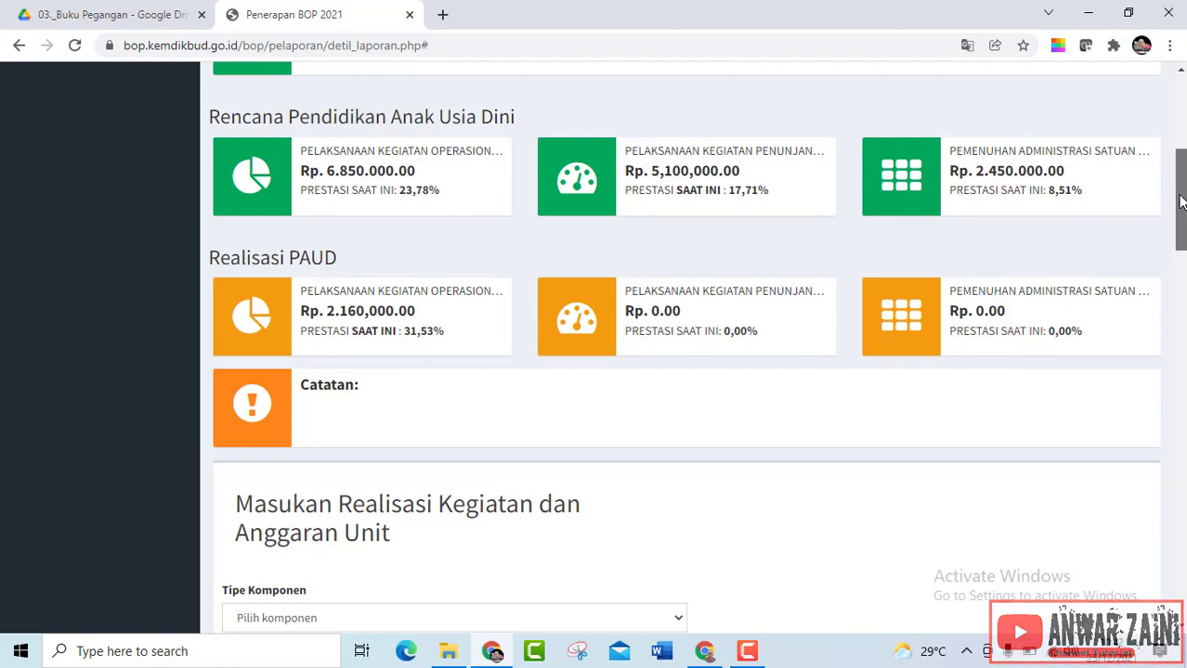
On the Data Satuan Pendidikan page, set the Cut Off to Tahap II and submit it
{"action": "left_click_drag", "start_coordinate": [1180, 158], "coordinate": [1180, 85]}
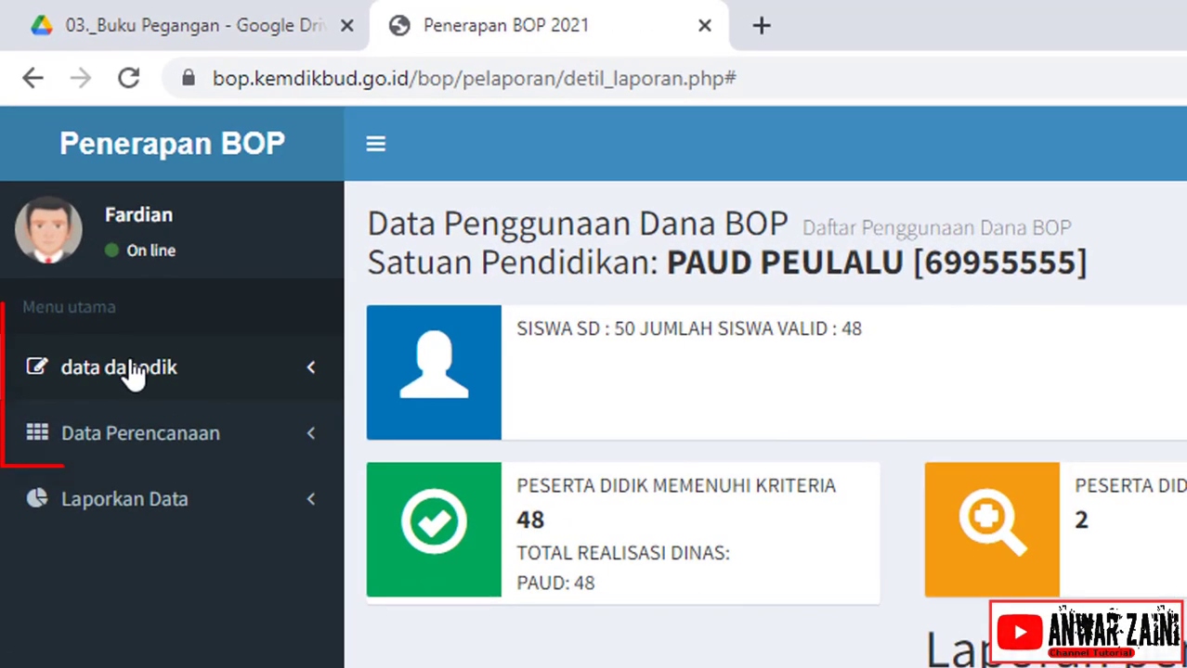
{"action": "left_click", "coordinate": [128, 349]}
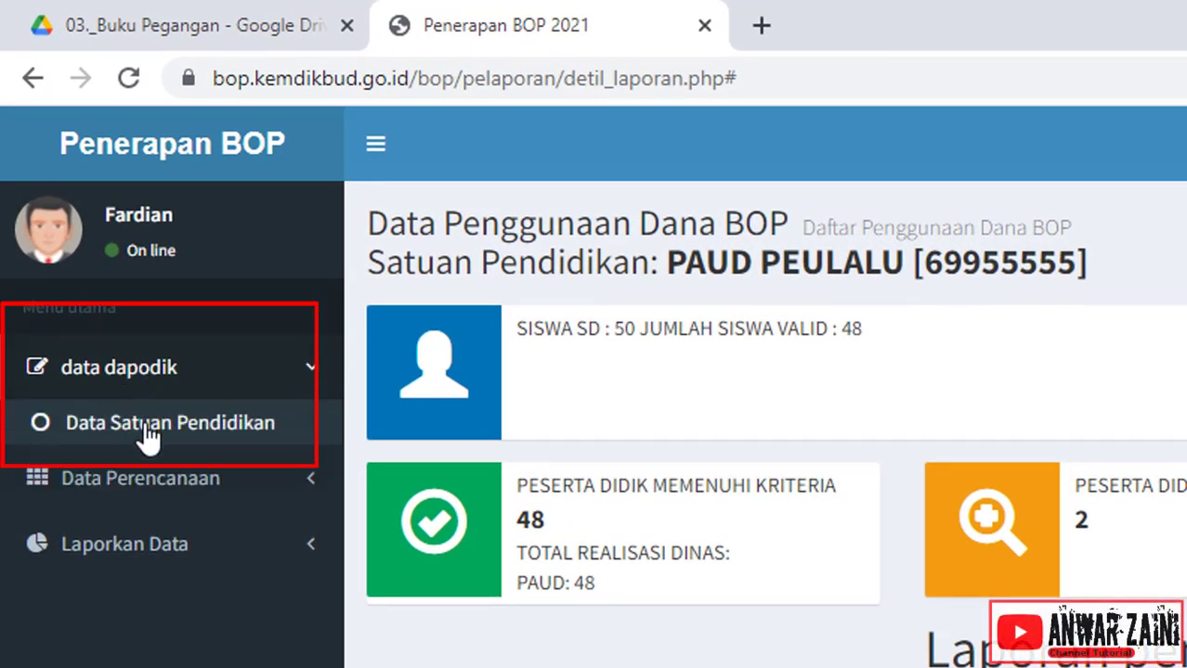
{"action": "left_click", "coordinate": [149, 429]}
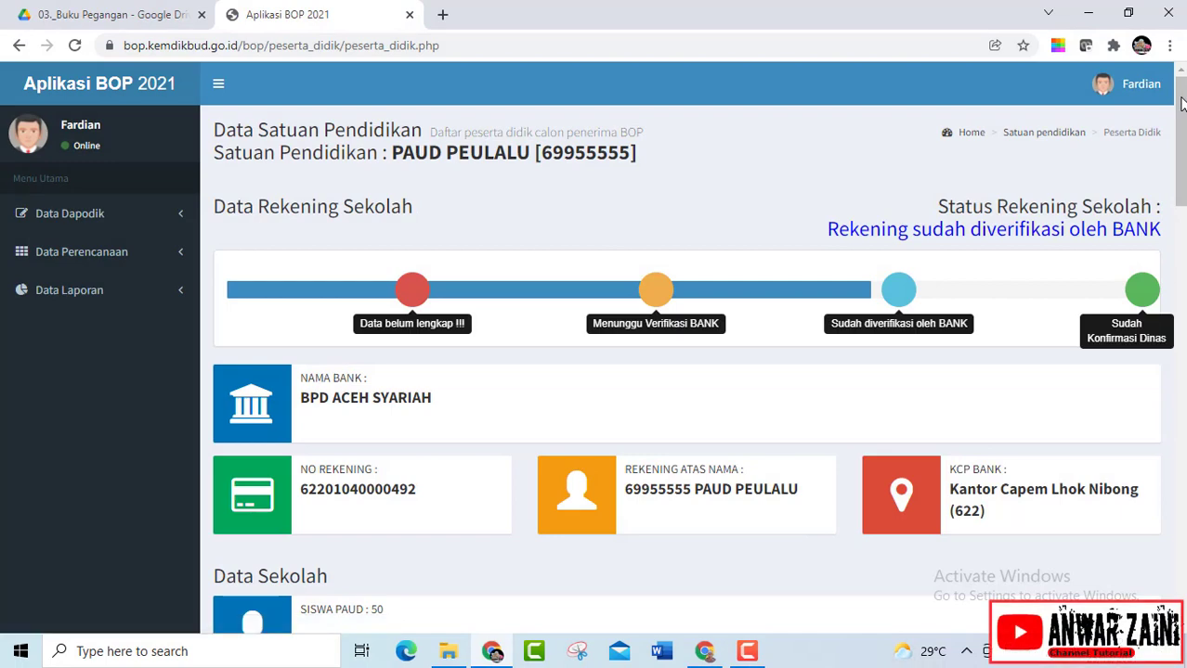
{"action": "left_click_drag", "start_coordinate": [1182, 105], "coordinate": [1174, 233]}
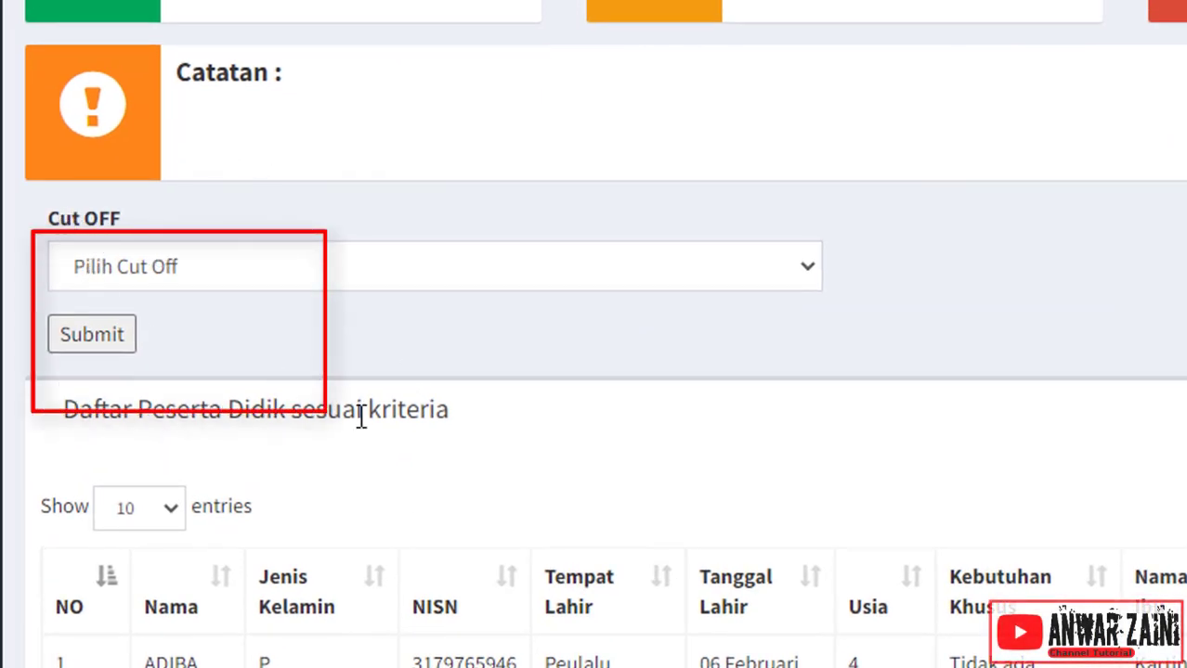
{"action": "left_click", "coordinate": [802, 269]}
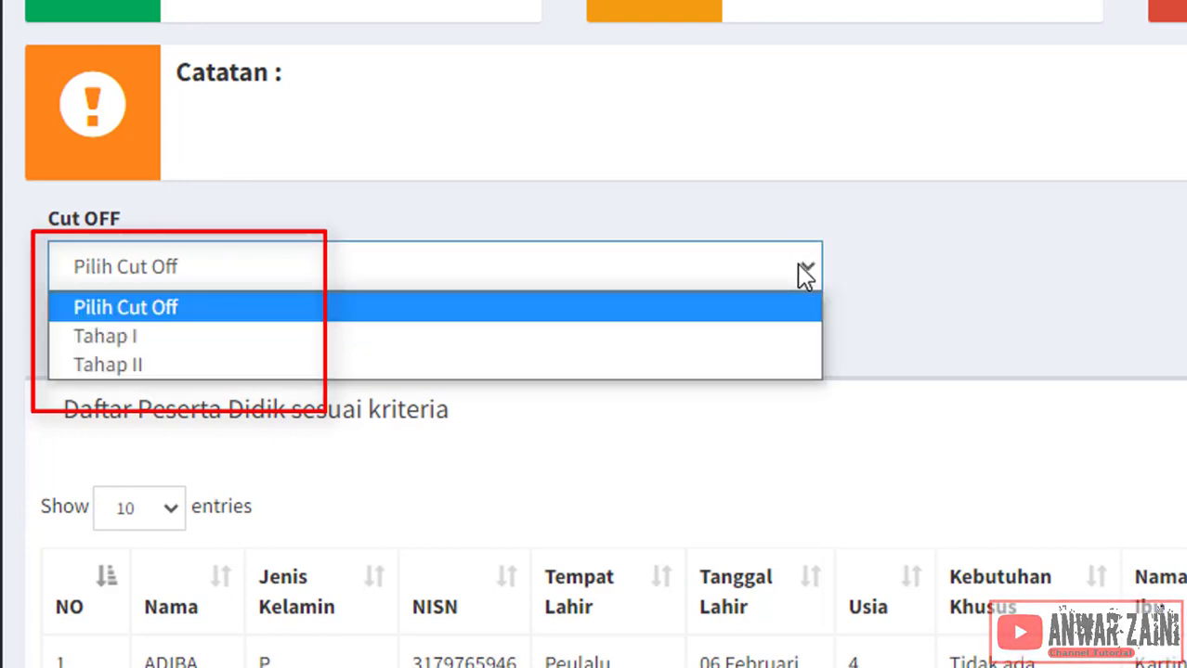
{"action": "left_click", "coordinate": [92, 369]}
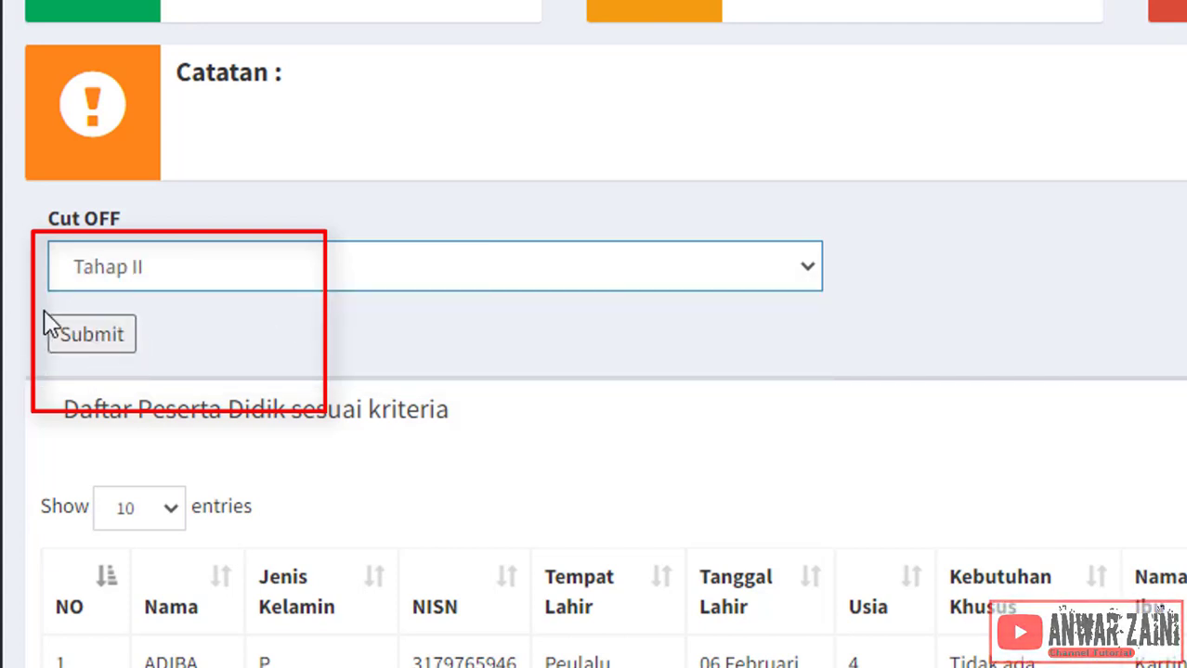
{"action": "left_click", "coordinate": [82, 346]}
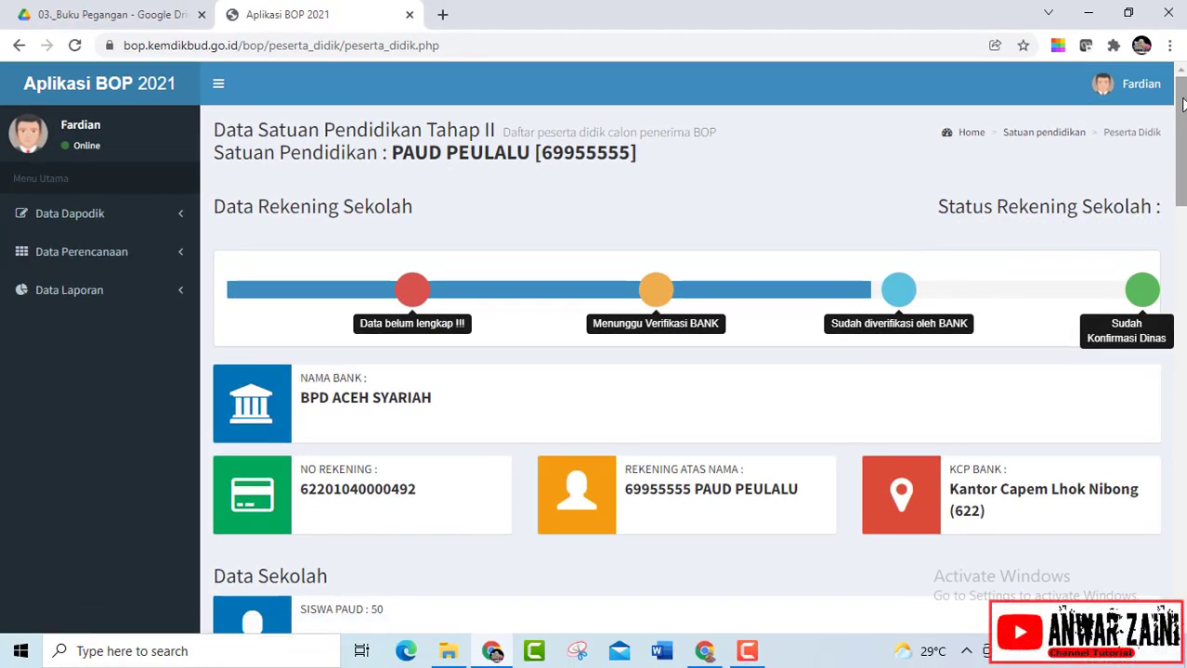
Open the Data Pelaporan page under Data Laporan for the Tahap II fund usage report
{"action": "mouse_move", "coordinate": [1181, 111]}
{"action": "left_mouse_down"}
{"action": "mouse_move", "coordinate": [1175, 305]}
{"action": "mouse_move", "coordinate": [1180, 112]}
{"action": "left_mouse_up"}
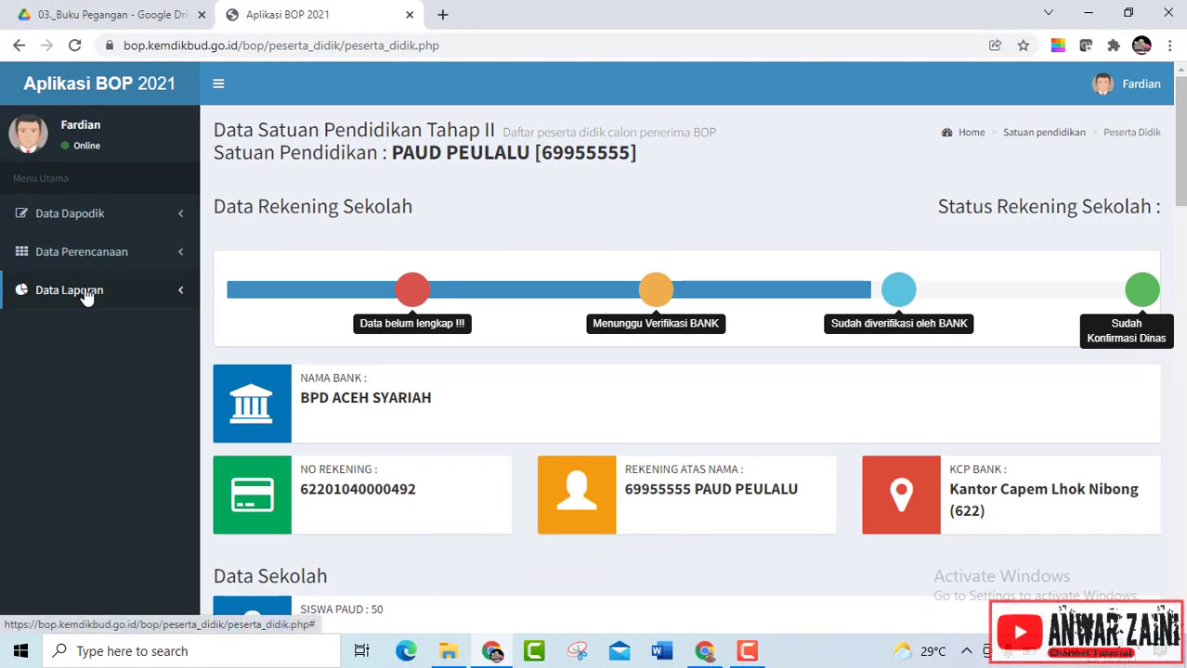
{"action": "left_click", "coordinate": [84, 295]}
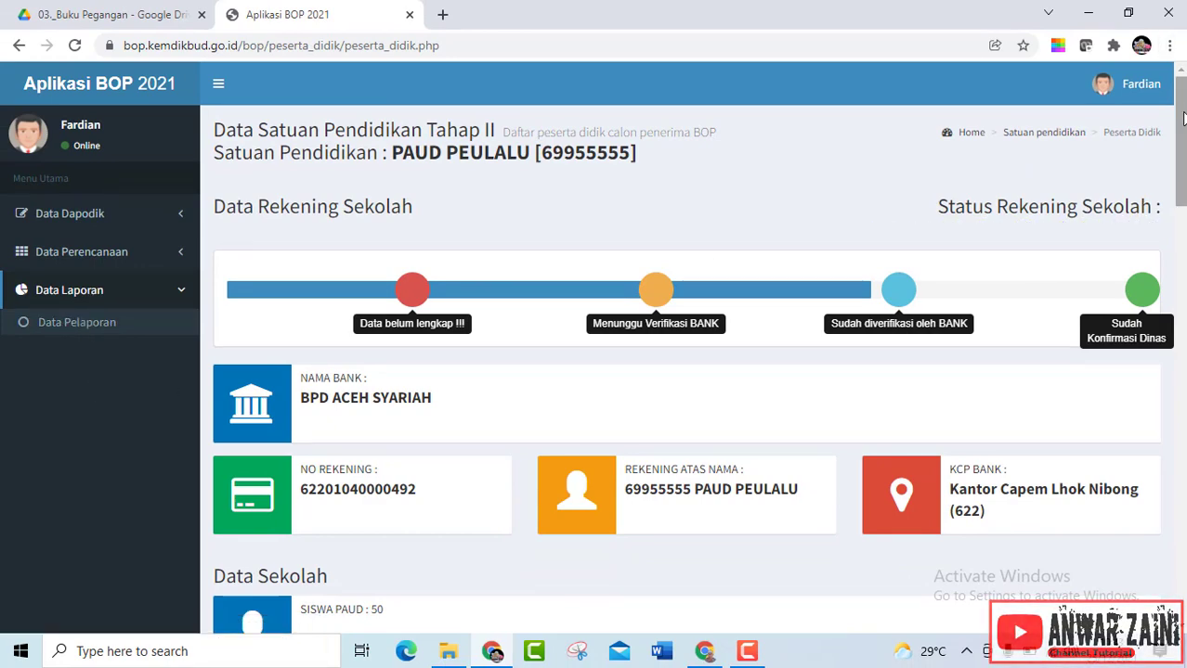
{"action": "left_click_drag", "start_coordinate": [1183, 116], "coordinate": [1181, 169]}
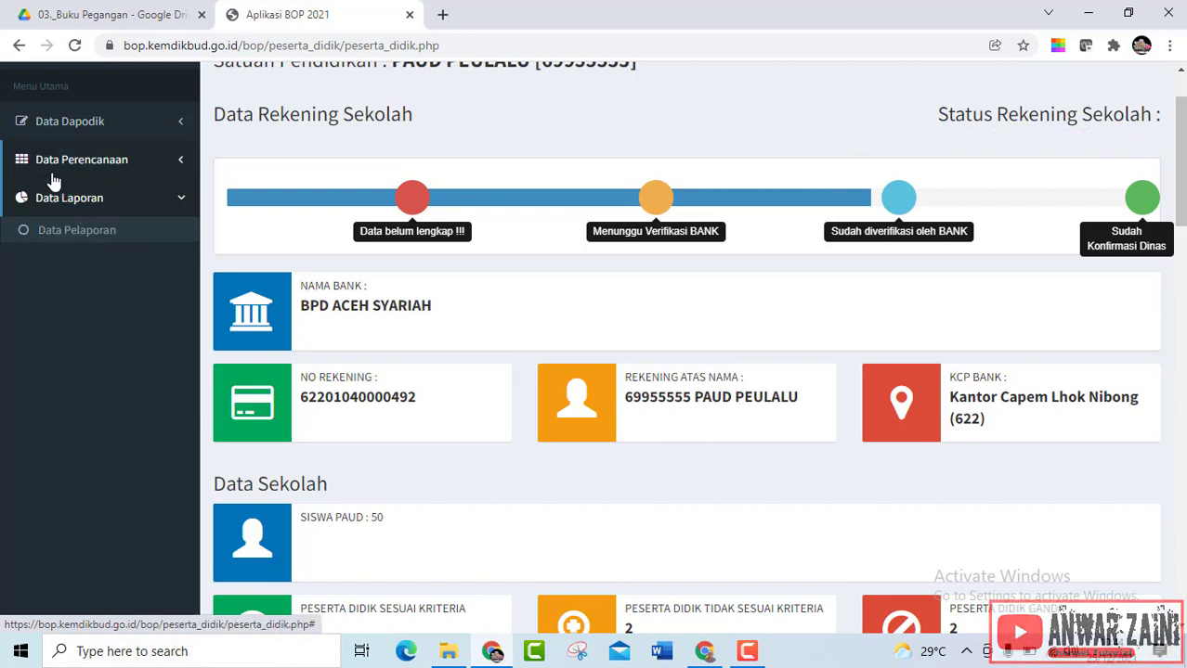
{"action": "left_click", "coordinate": [57, 237]}
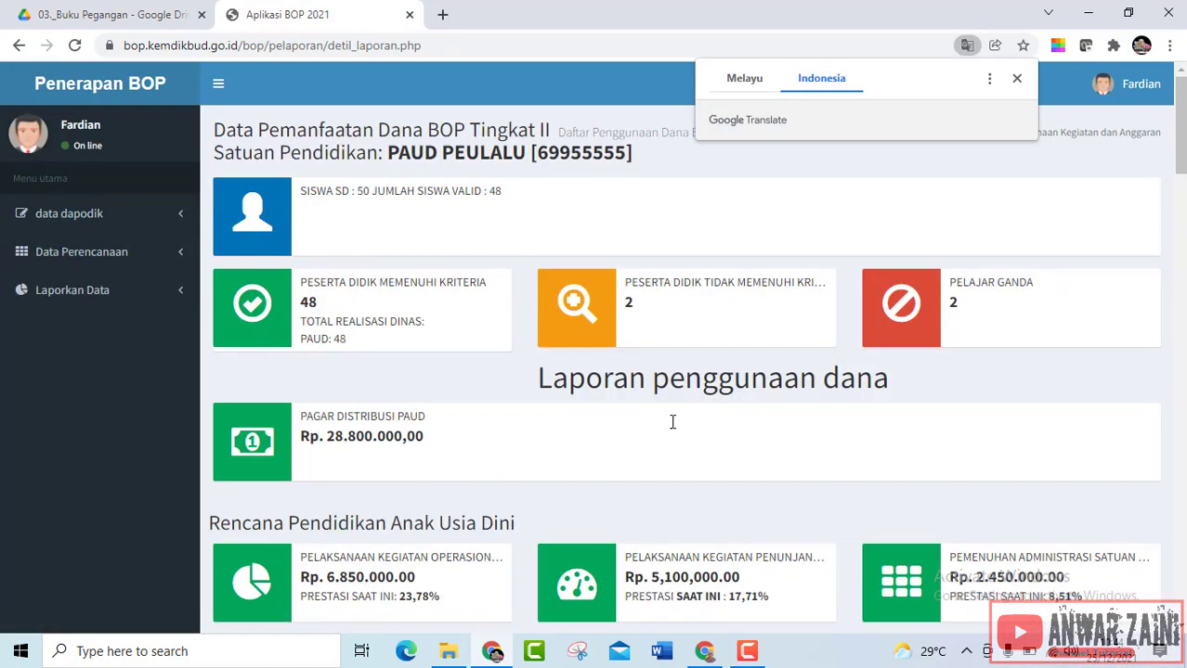
In the realisation form, choose component Pelaksanaan kegiatan operasional pembelajaran and usage Peralatan atau bahan lainnya sesuai dengan tema yang dilaksanakan dalam pembelajaran dan bermain
{"action": "left_click_drag", "start_coordinate": [1179, 130], "coordinate": [1183, 219]}
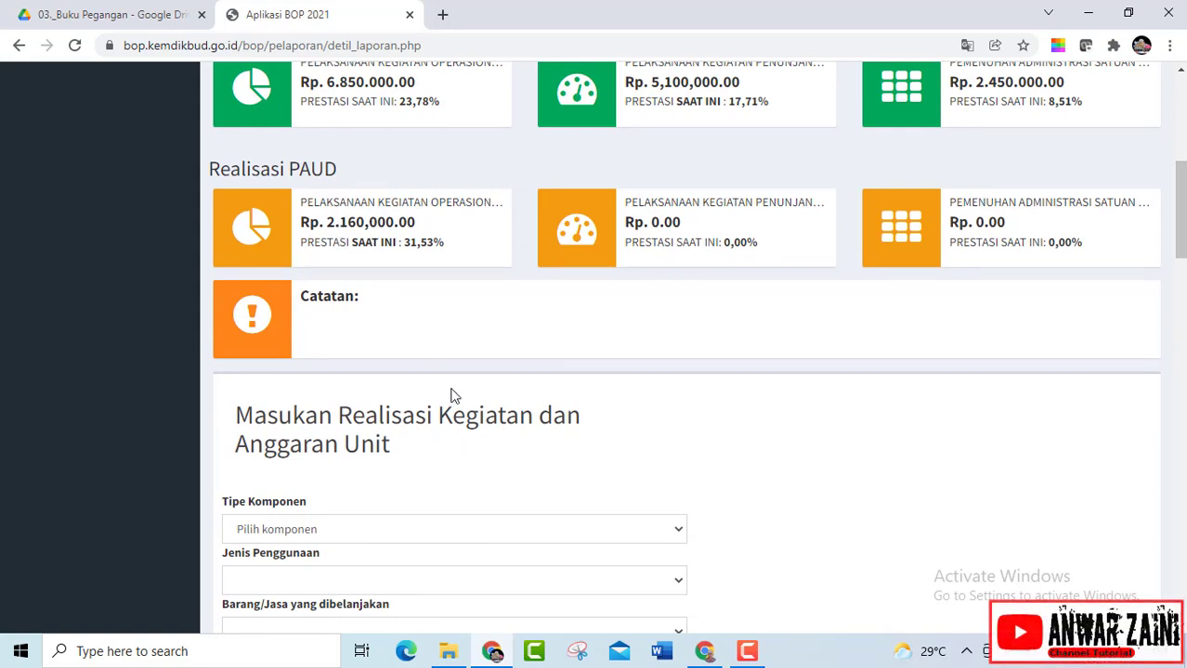
{"action": "left_click", "coordinate": [676, 536]}
{"action": "left_click", "coordinate": [506, 570]}
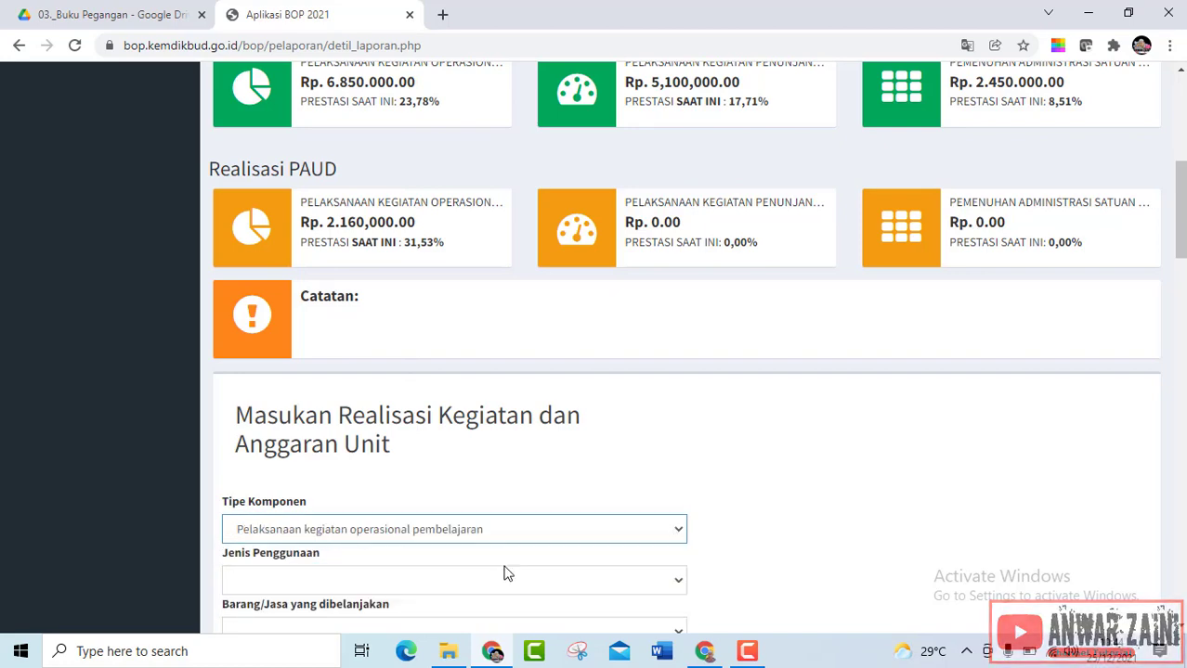
{"action": "left_click_drag", "start_coordinate": [1180, 232], "coordinate": [1181, 263]}
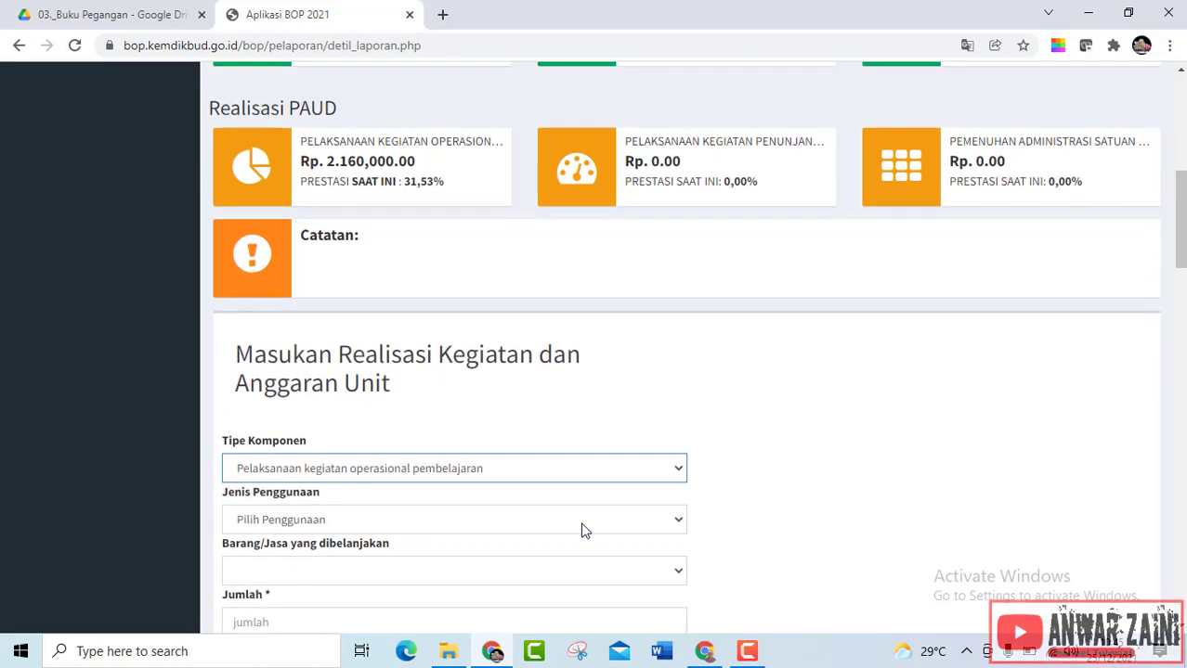
{"action": "left_click", "coordinate": [676, 526]}
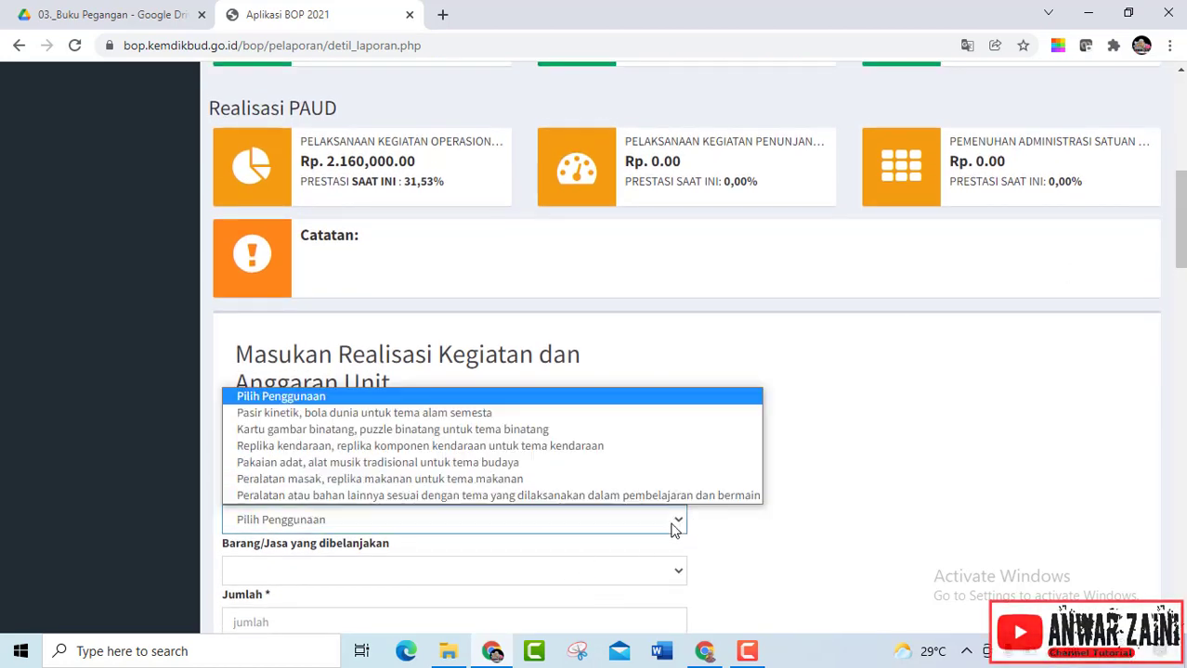
{"action": "left_click", "coordinate": [431, 497]}
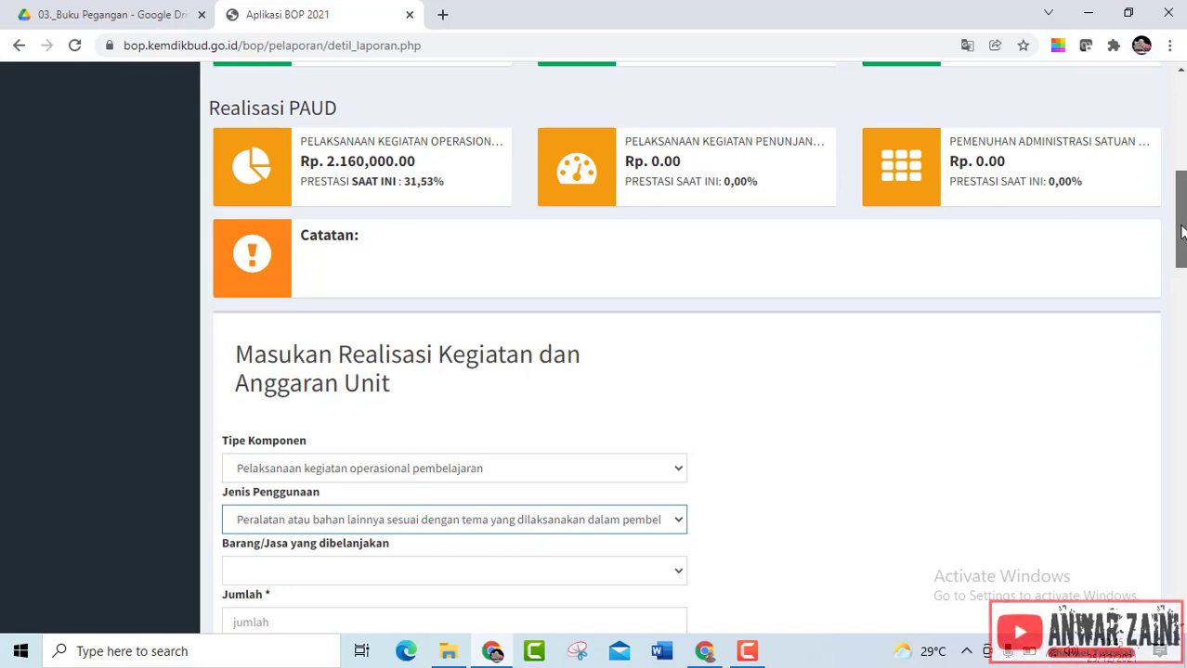
Choose Buku Mewarnai as the purchased item and enter quantity 5 with unit Lusin
{"action": "left_click_drag", "start_coordinate": [1181, 232], "coordinate": [1181, 258]}
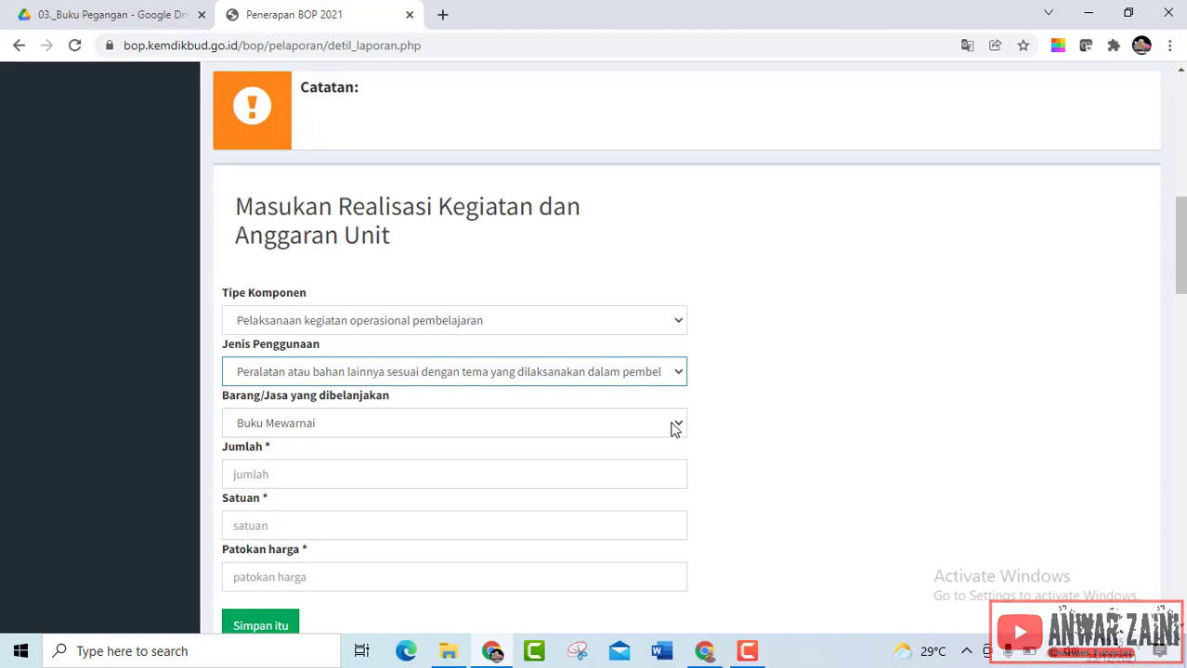
{"action": "left_click", "coordinate": [579, 478]}
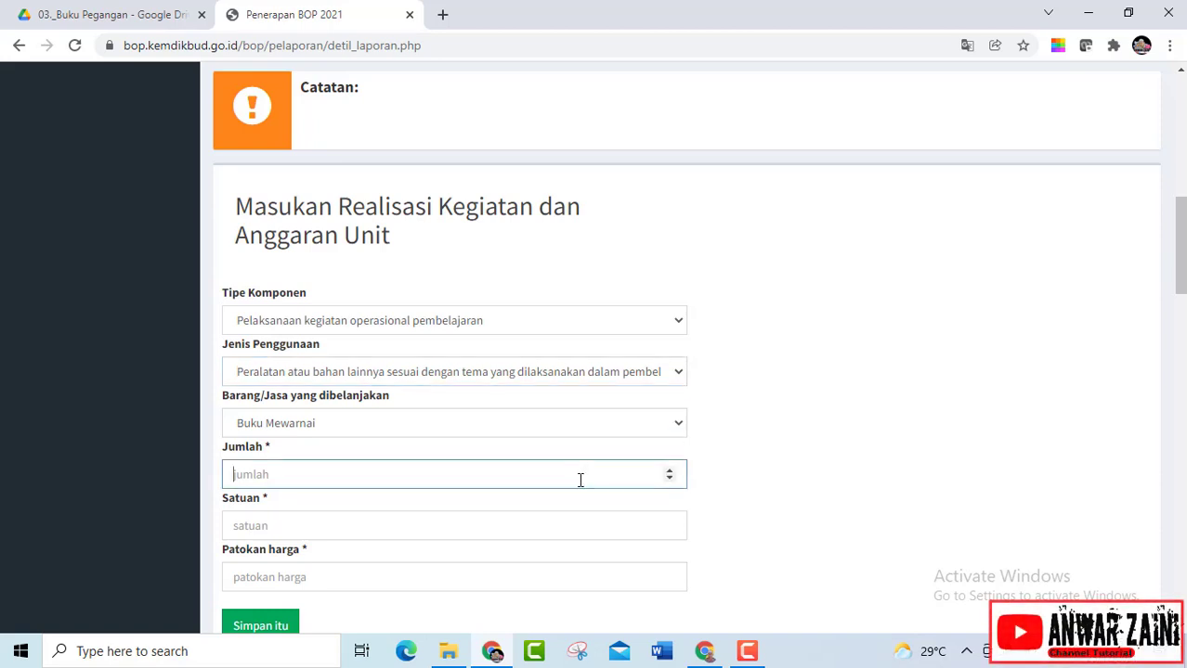
{"action": "type", "text": "5"}
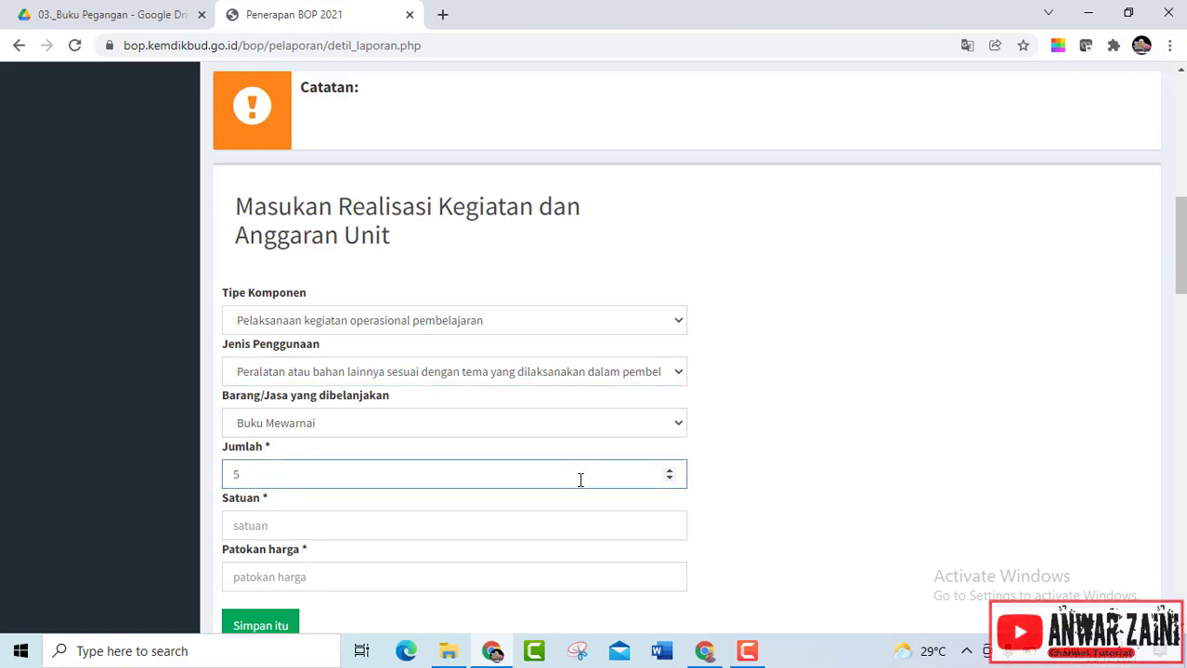
{"action": "left_click", "coordinate": [502, 526]}
{"action": "type", "text": "lus"}
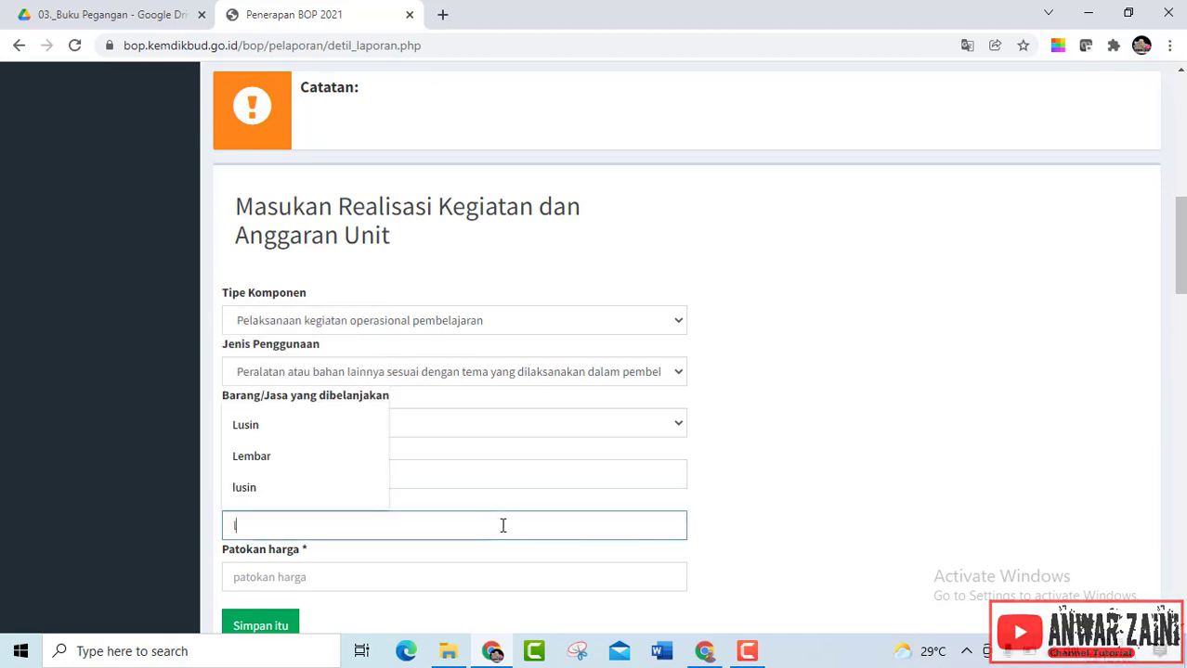
{"action": "left_click", "coordinate": [323, 564]}
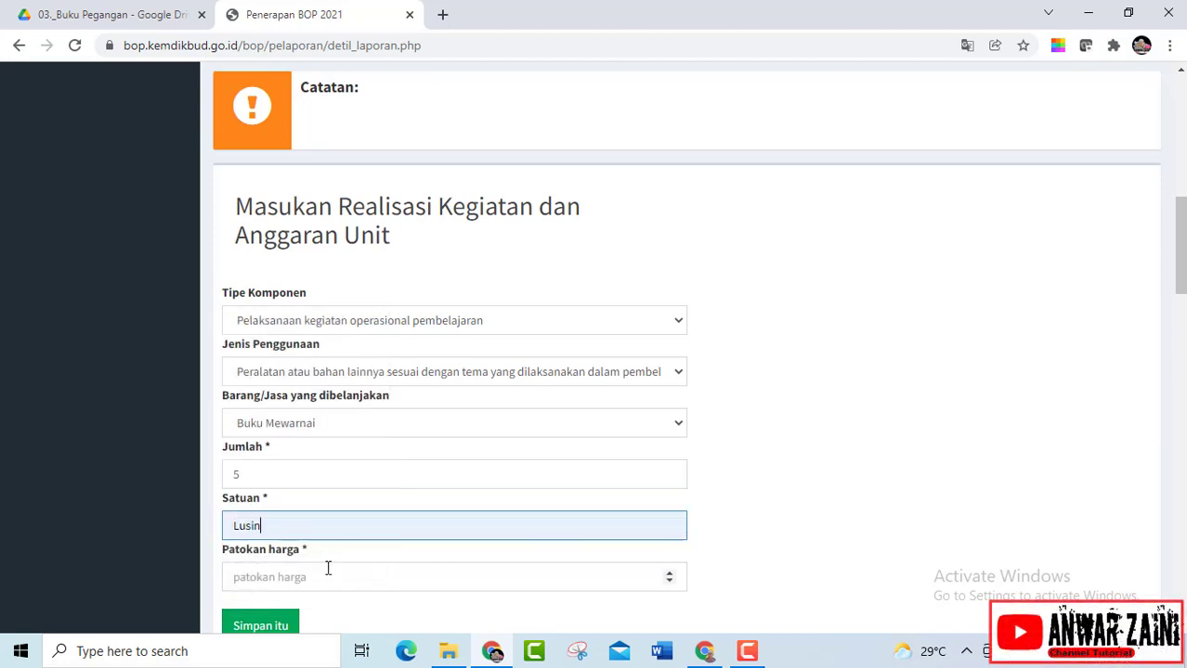
{"action": "left_click", "coordinate": [331, 576]}
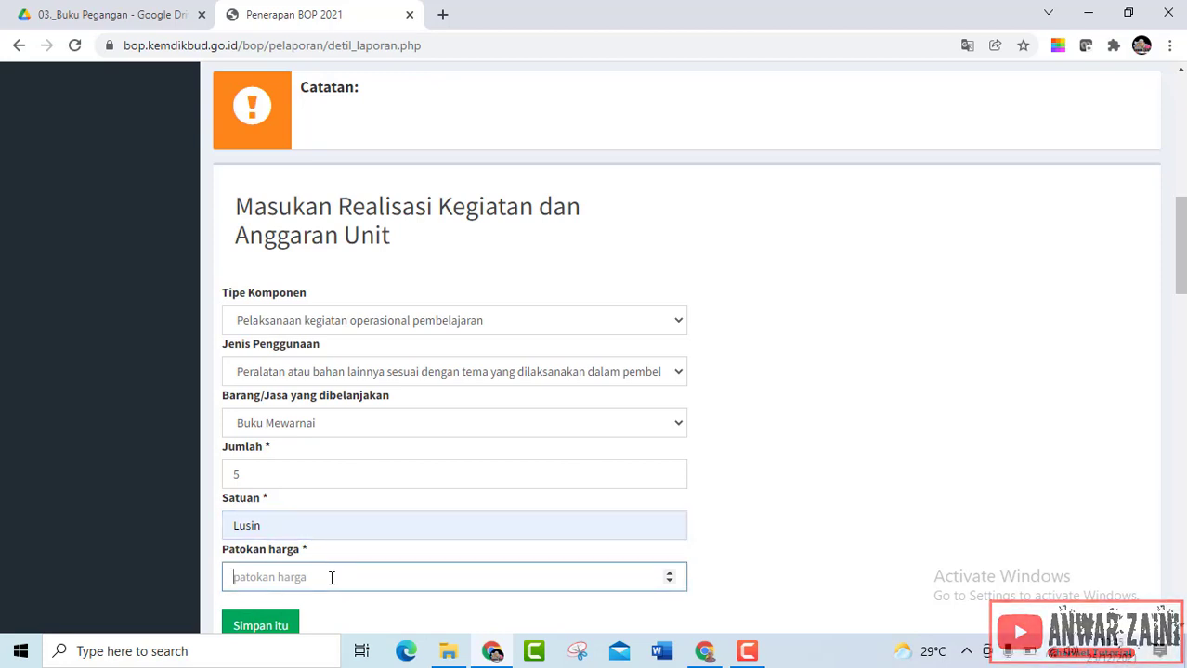
Change the Buku Mewarnai quantity to 6 and its unit to Pack
{"action": "left_click", "coordinate": [670, 468]}
{"action": "left_click", "coordinate": [383, 525]}
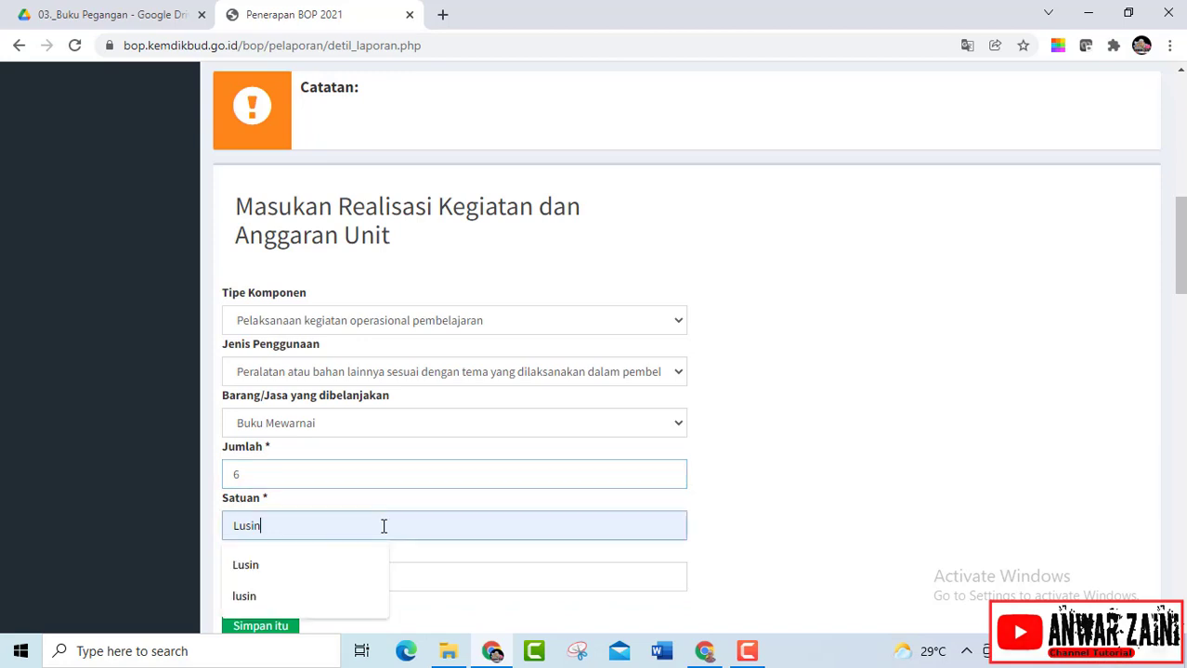
{"action": "key", "text": "BackSpace"}
{"action": "key", "text": "BackSpace"}
{"action": "key", "text": "BackSpace"}
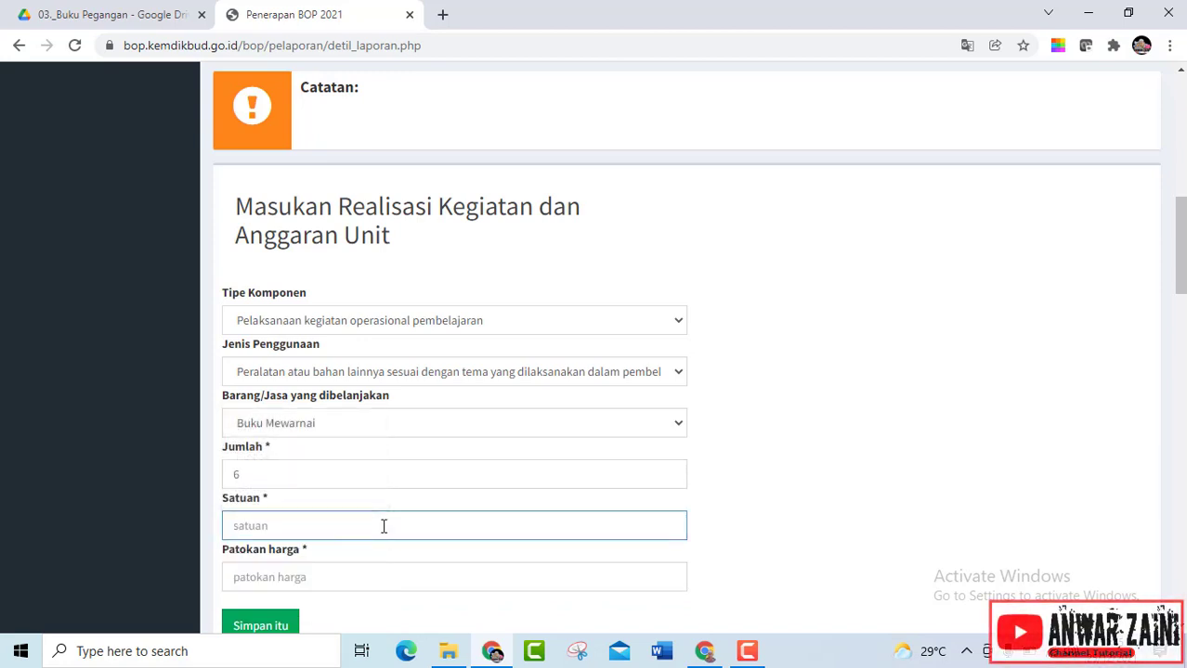
{"action": "type", "text": "p"}
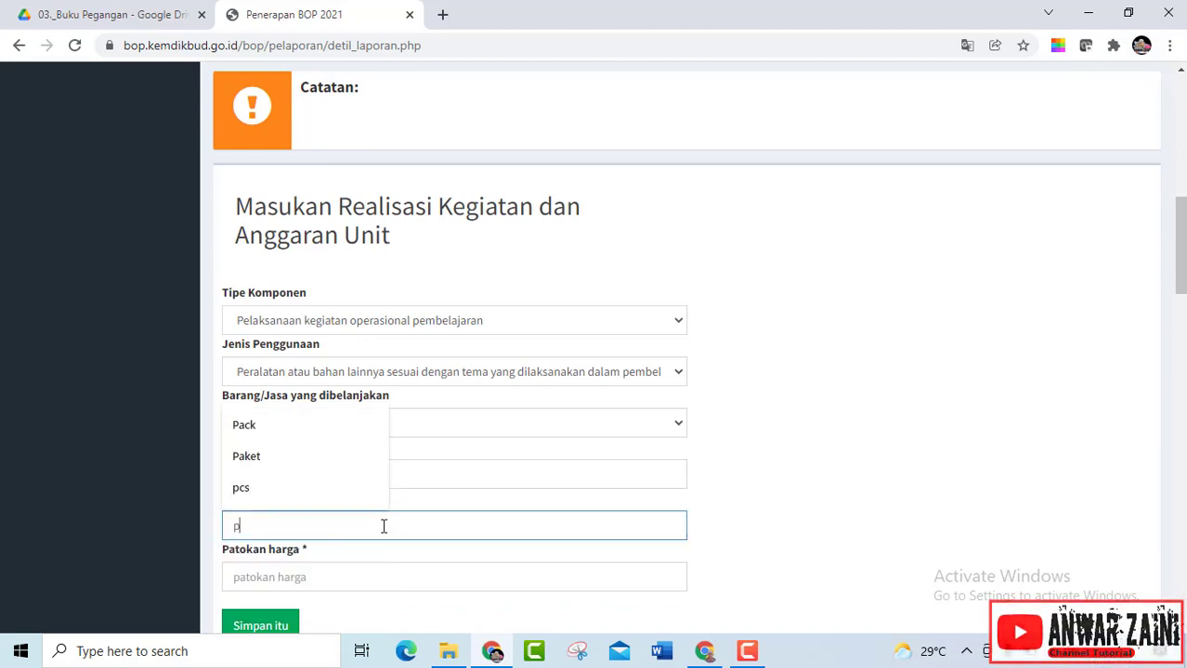
{"action": "left_click", "coordinate": [249, 428]}
Set the Buku Mewarnai unit price to 65000 and save the realisation entry
{"action": "left_click", "coordinate": [274, 579]}
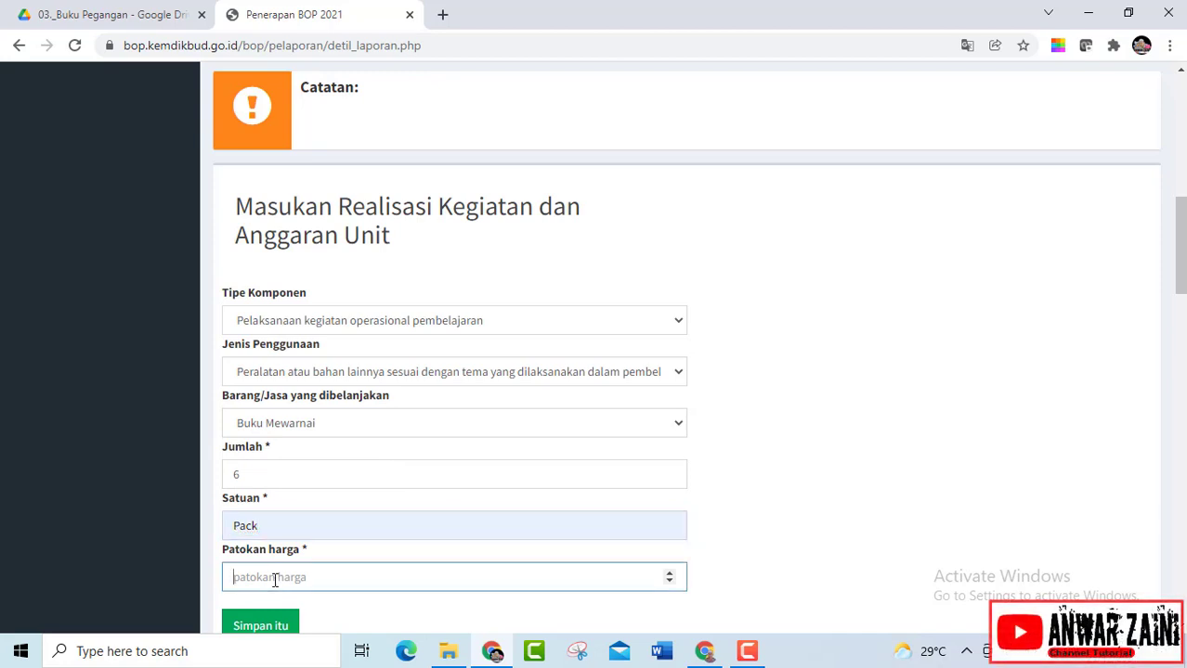
{"action": "type", "text": "65000"}
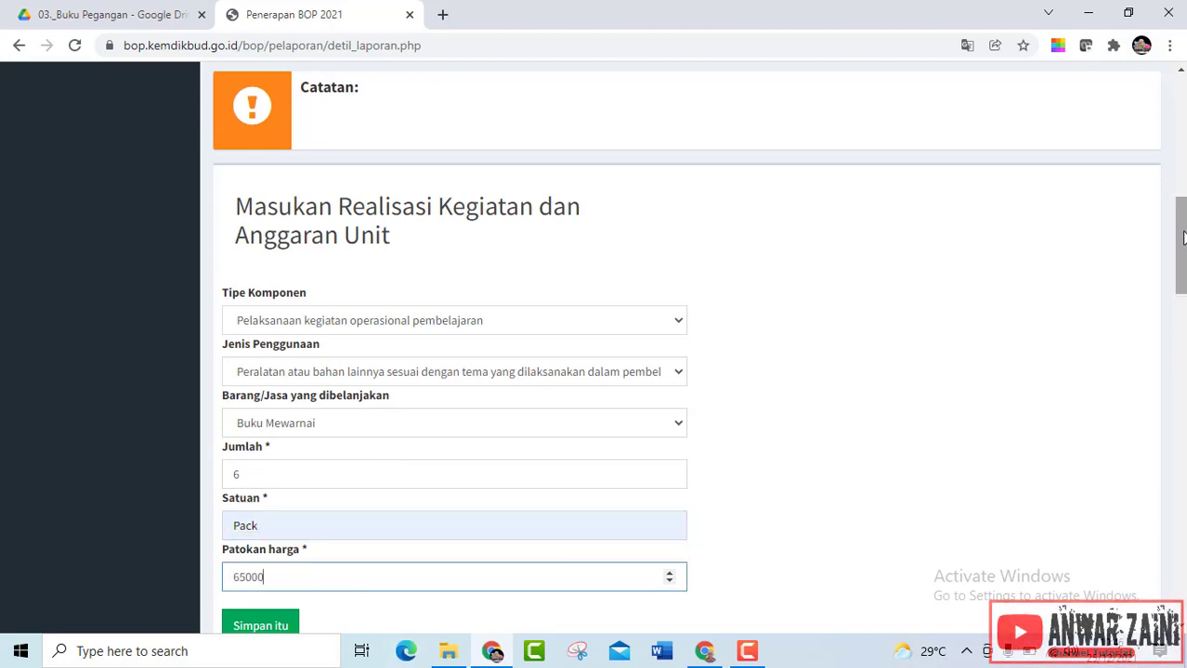
{"action": "scroll", "coordinate": [1181, 237], "scroll_direction": "down", "scroll_amount": 2}
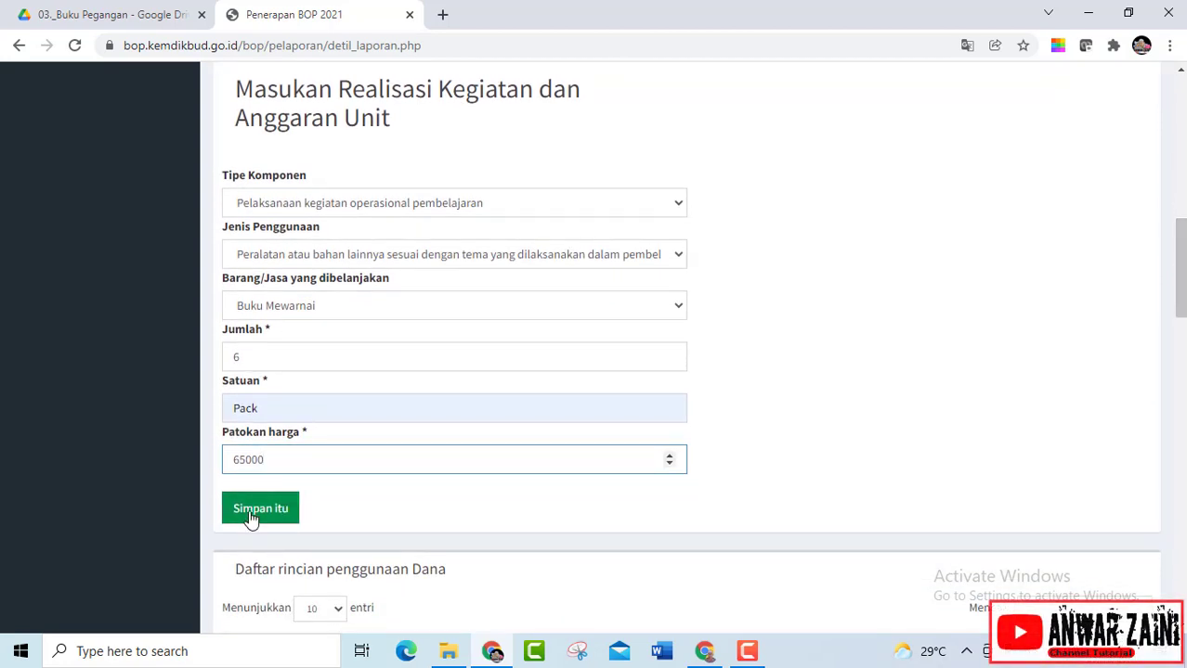
{"action": "left_click", "coordinate": [249, 516]}
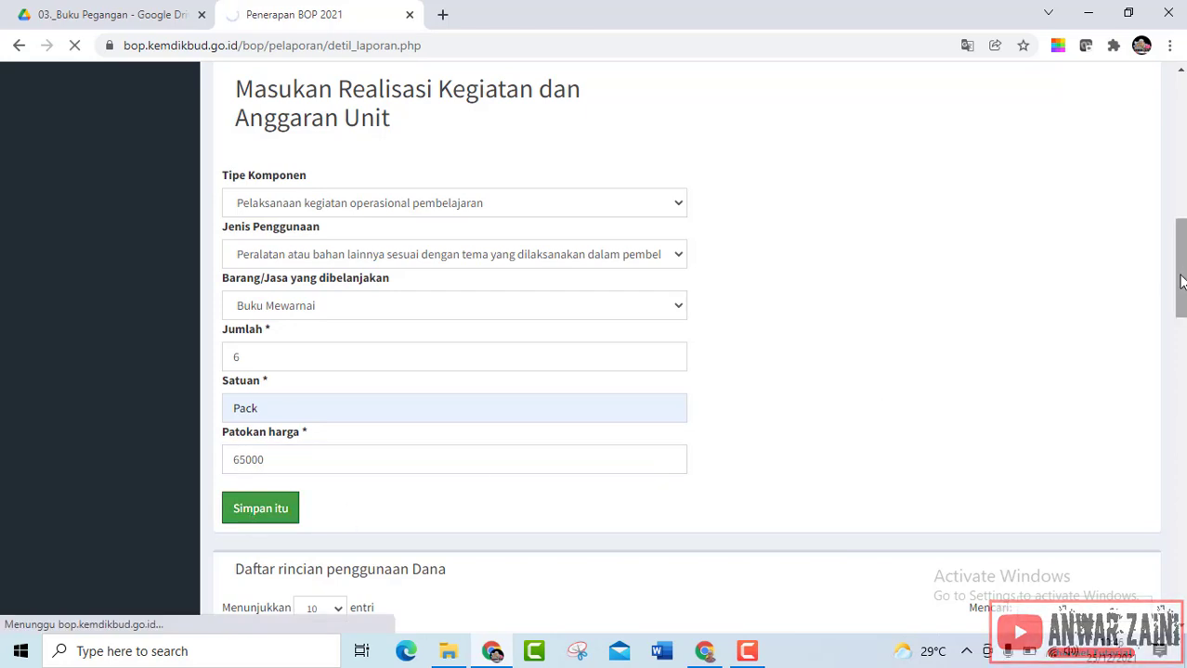
Start another realisation entry with component Pelaksanaan kegiatan operasional pembelajaran and usage Peralatan atau bahan lainnya sesuai dengan tema
{"action": "left_click_drag", "start_coordinate": [1181, 281], "coordinate": [1181, 230]}
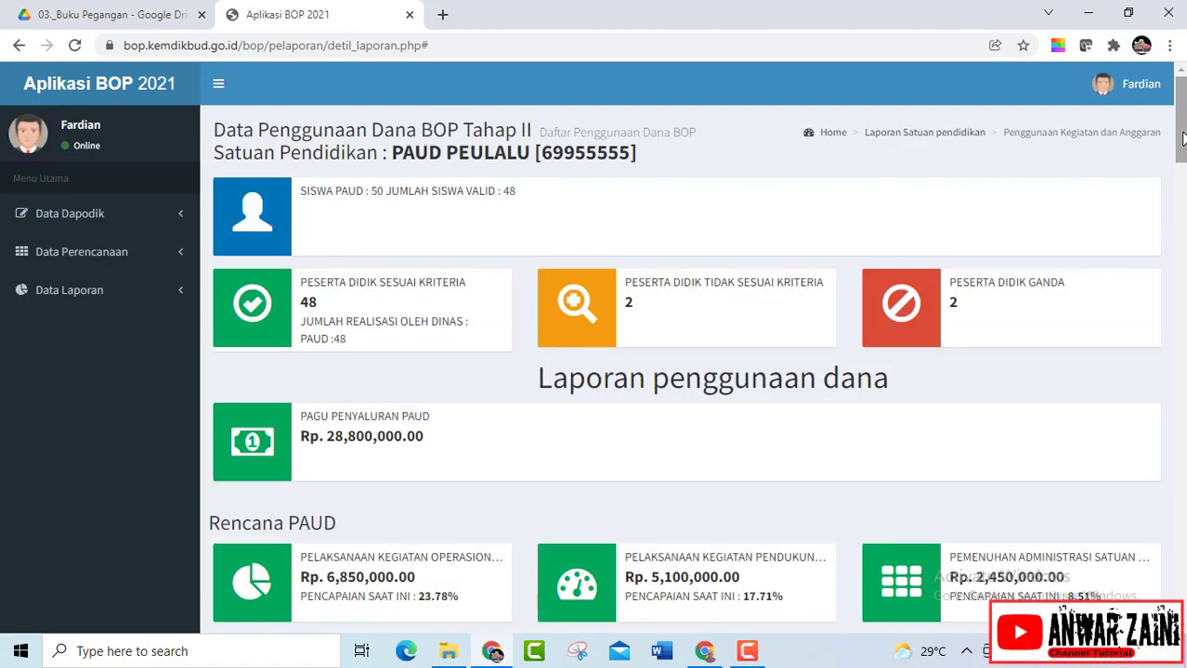
{"action": "left_click_drag", "start_coordinate": [1179, 130], "coordinate": [1181, 215]}
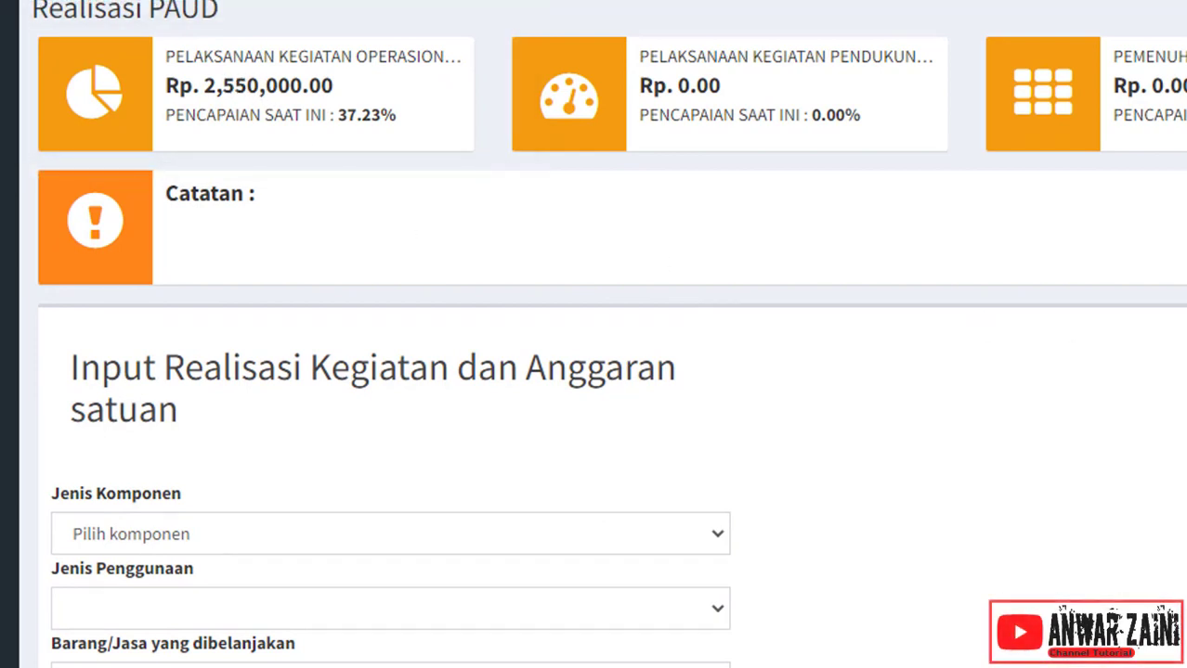
{"action": "scroll", "coordinate": [594, 334], "scroll_direction": "down", "scroll_amount": 2}
{"action": "scroll", "coordinate": [594, 335], "scroll_direction": "up", "scroll_amount": 1}
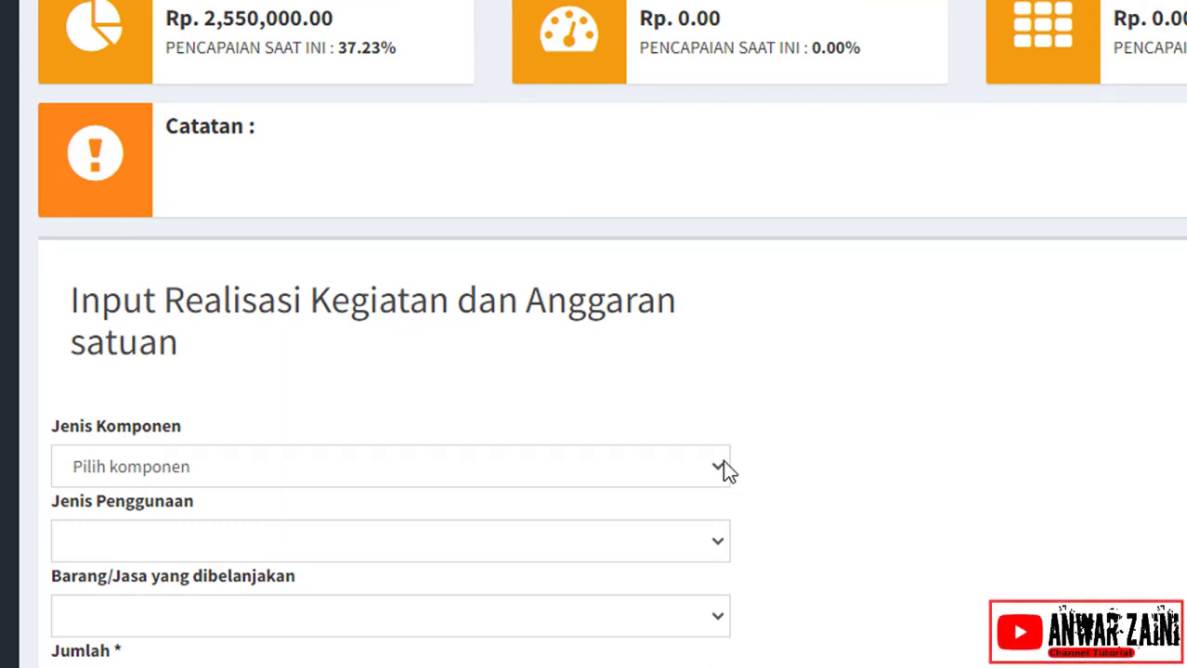
{"action": "left_click", "coordinate": [718, 464]}
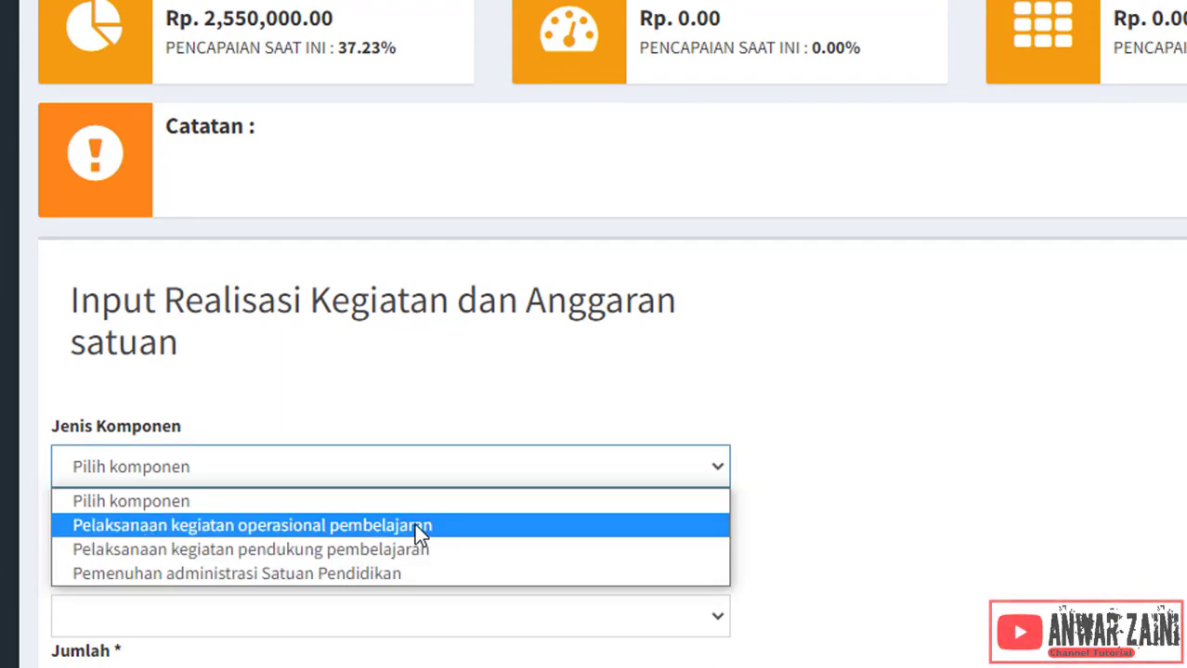
{"action": "left_click", "coordinate": [419, 527]}
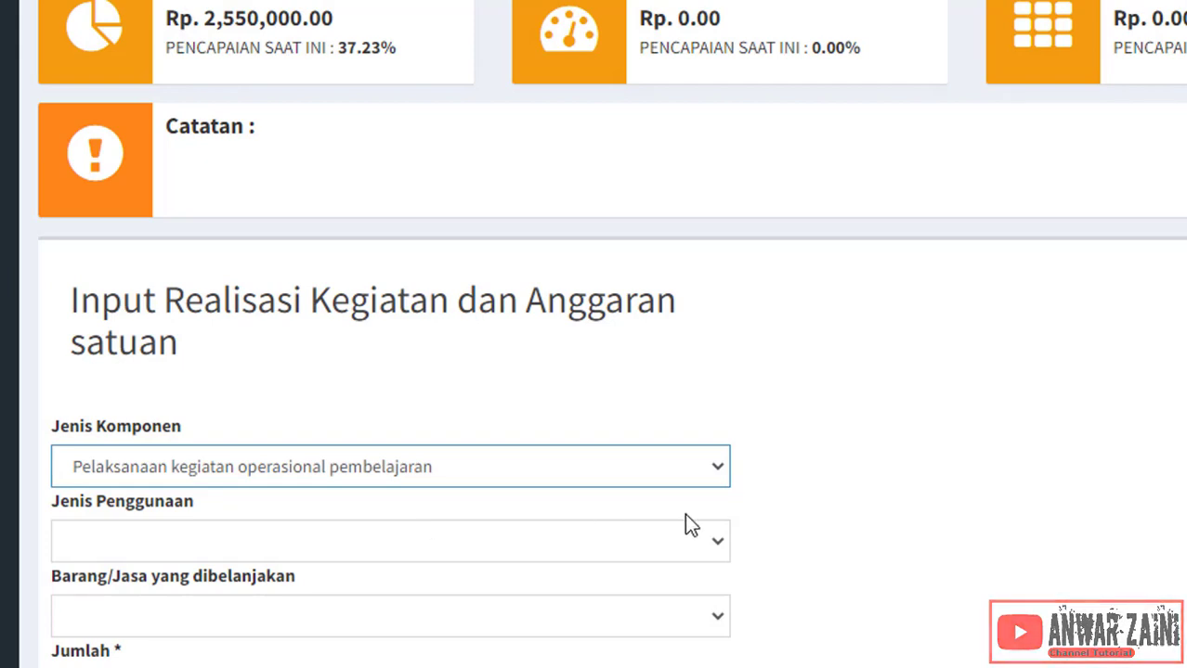
{"action": "left_click", "coordinate": [722, 541]}
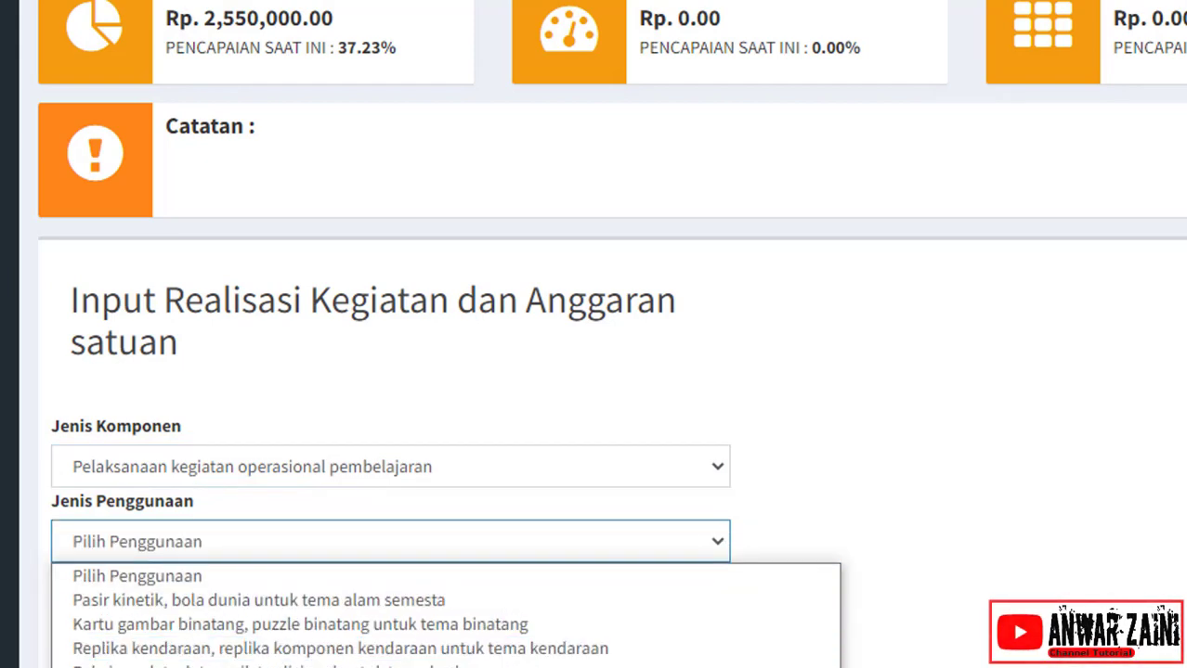
{"action": "left_click", "coordinate": [516, 666]}
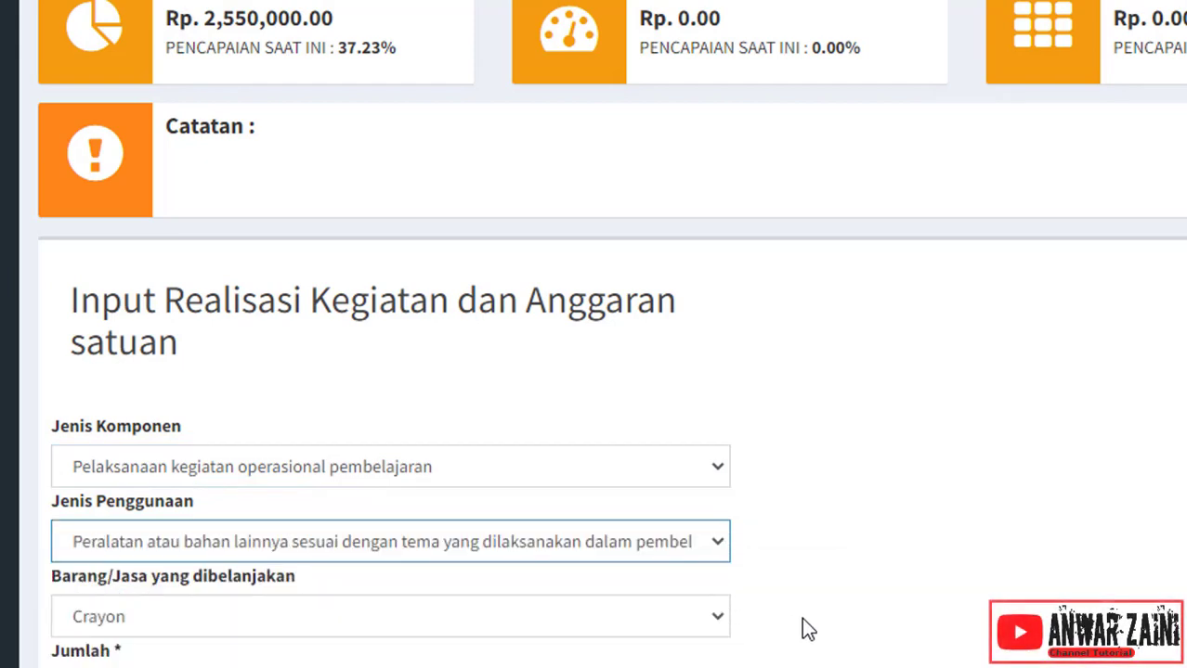
Fill in item Pensil with quantity 5, unit Lusin and unit price 35000, and save the realisation entry
{"action": "left_click", "coordinate": [717, 617]}
{"action": "left_click", "coordinate": [88, 146]}
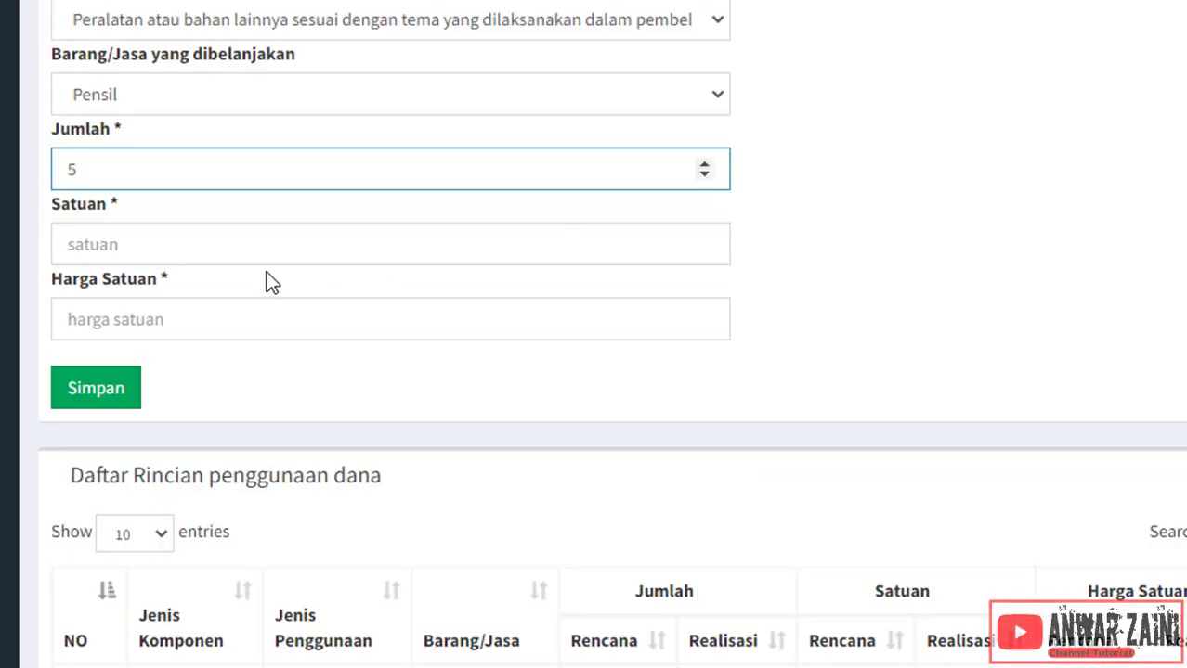
{"action": "left_click", "coordinate": [267, 244]}
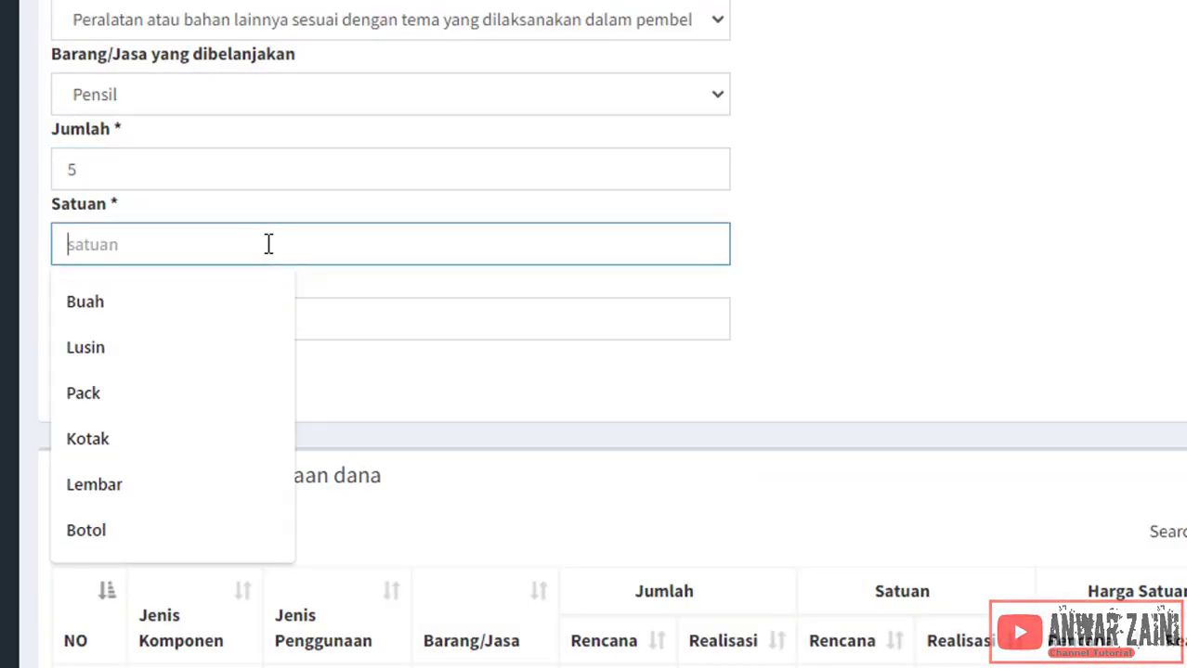
{"action": "type", "text": "l"}
{"action": "left_click", "coordinate": [119, 312]}
{"action": "left_click", "coordinate": [135, 321]}
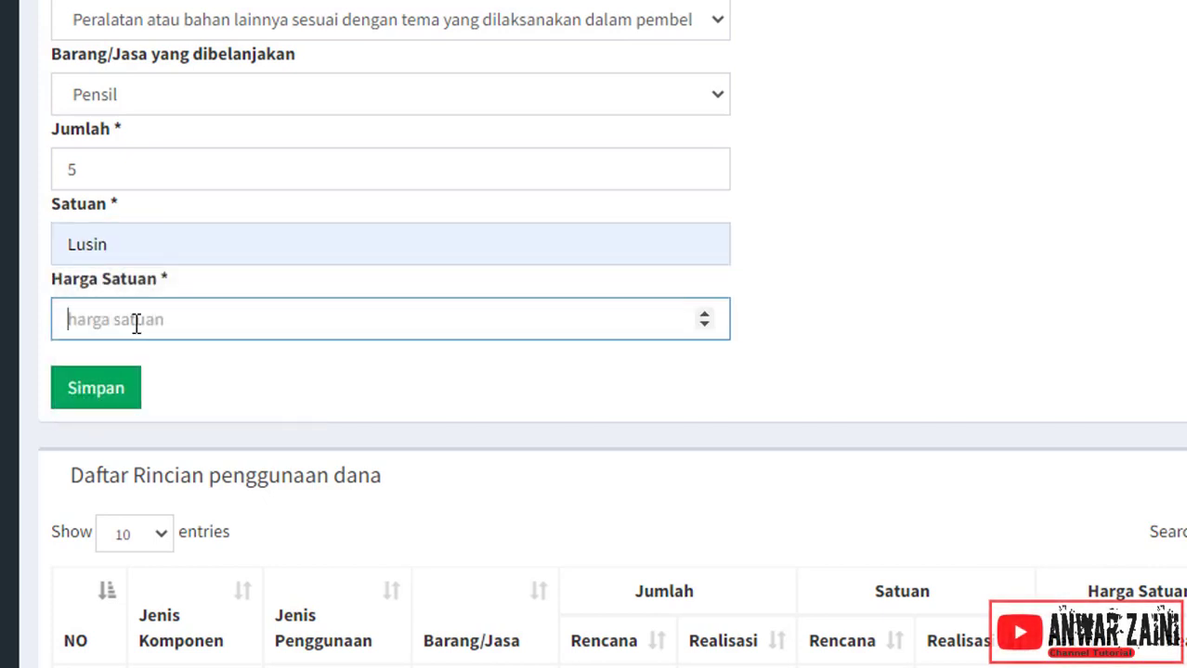
{"action": "type", "text": "35000"}
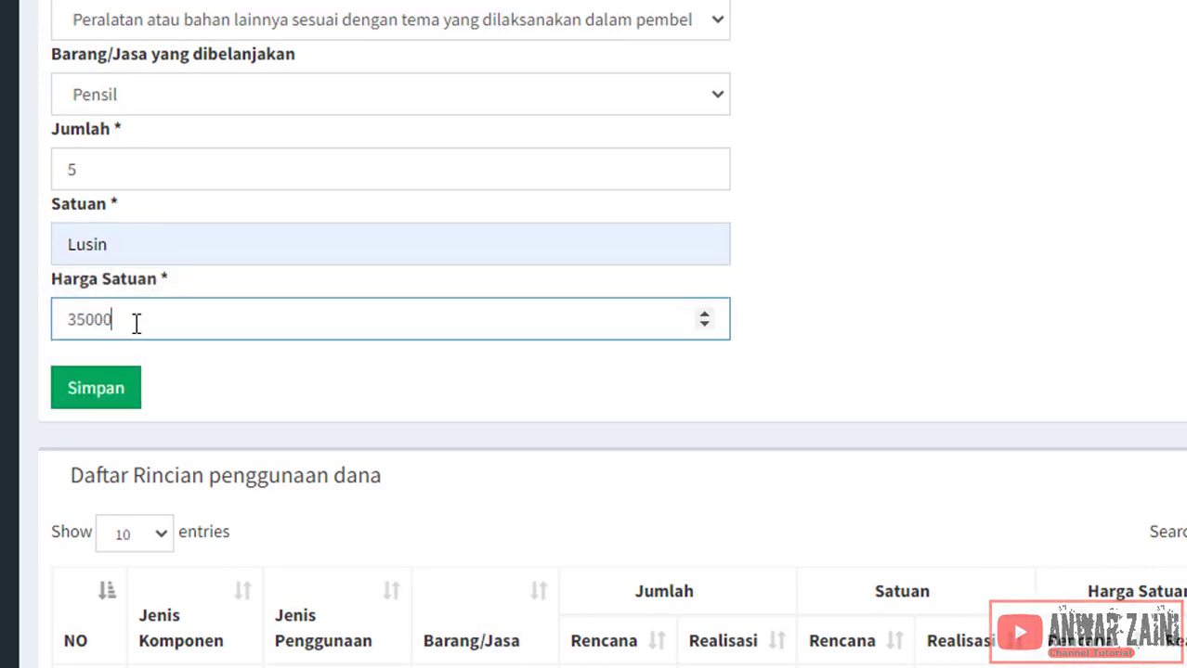
{"action": "left_click", "coordinate": [107, 390]}
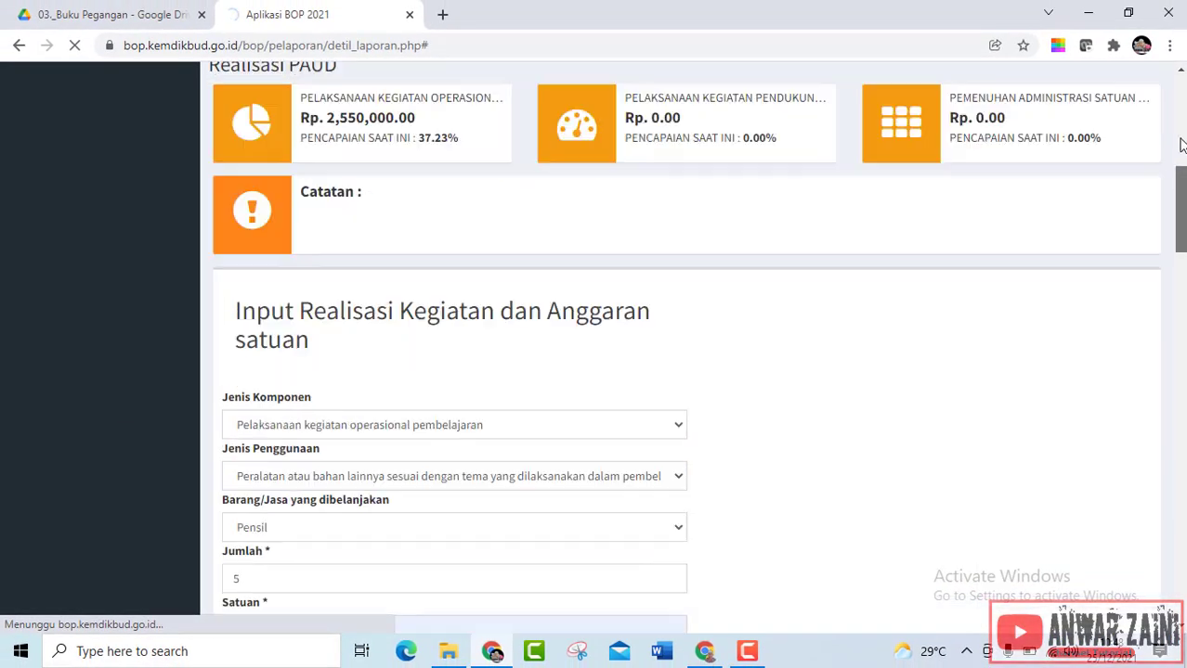
In the emptied realisation form, select Pelaksanaan kegiatan operasional pembelajaran again, with usage Peralatan atau bahan lainnya sesuai dengan tema
{"action": "left_click_drag", "start_coordinate": [1181, 142], "coordinate": [1181, 150]}
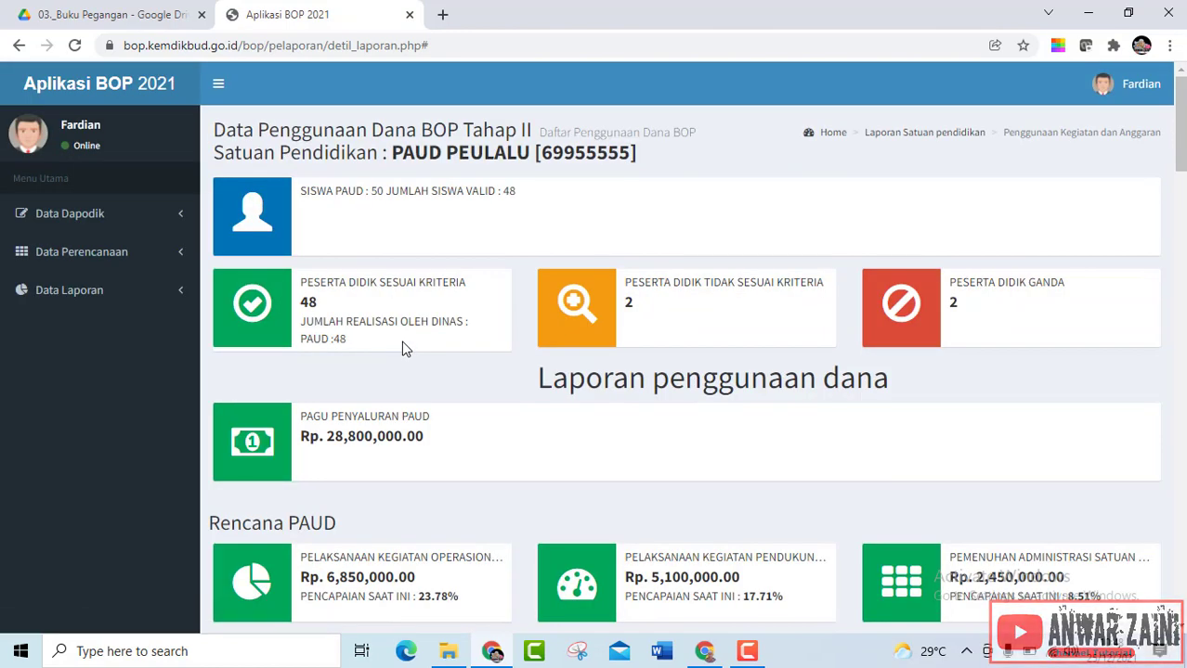
{"action": "left_click", "coordinate": [1178, 158]}
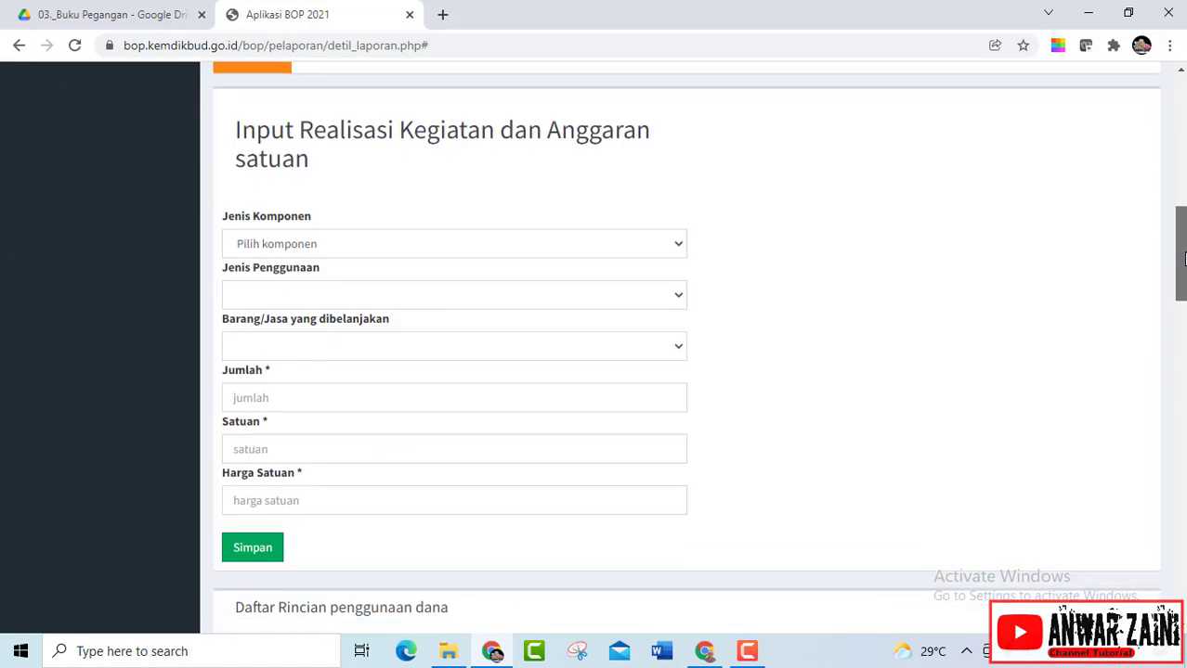
{"action": "left_click", "coordinate": [675, 232]}
{"action": "left_click", "coordinate": [619, 270]}
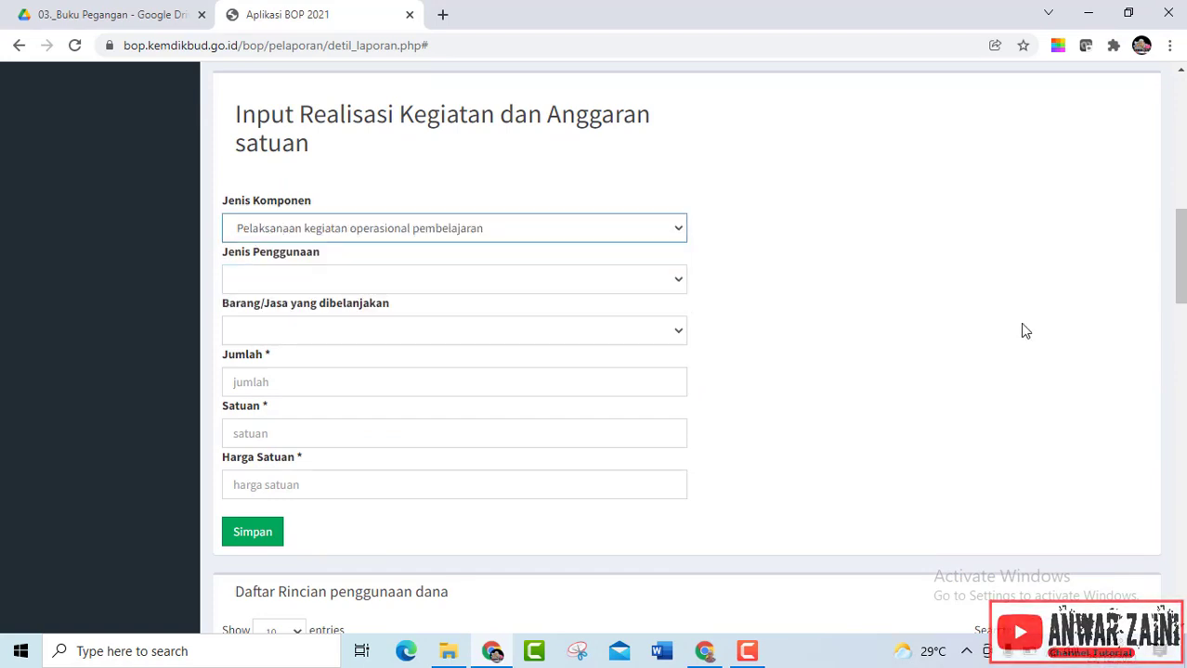
{"action": "left_click", "coordinate": [674, 283]}
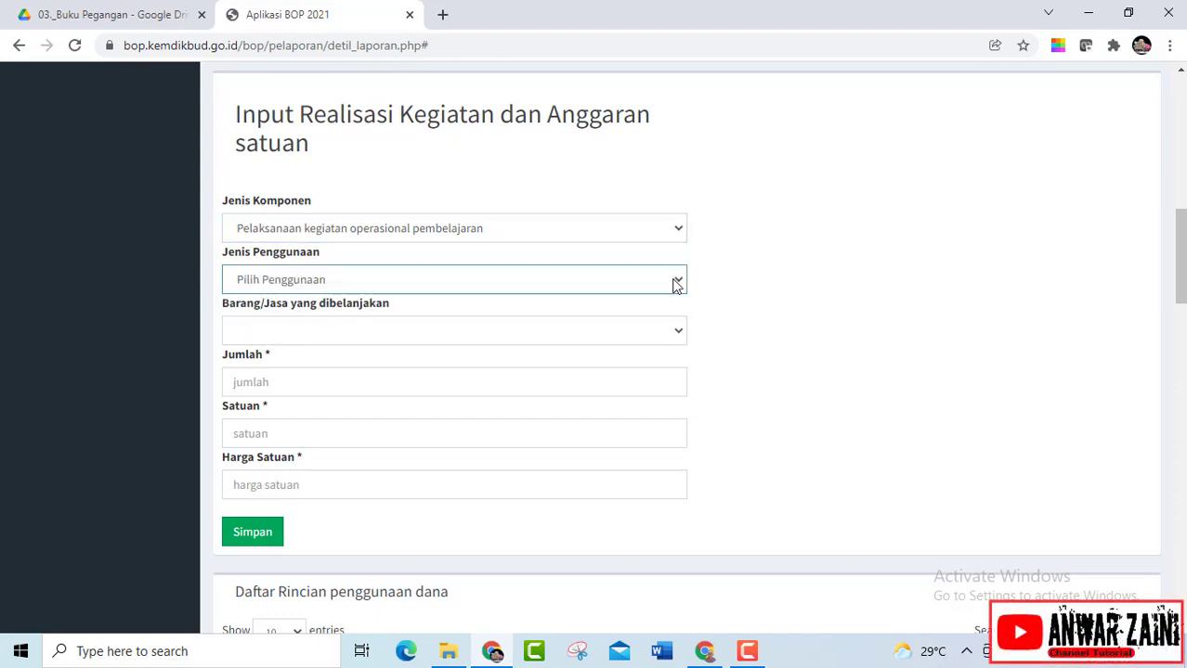
{"action": "left_click", "coordinate": [676, 282]}
{"action": "left_click", "coordinate": [591, 400]}
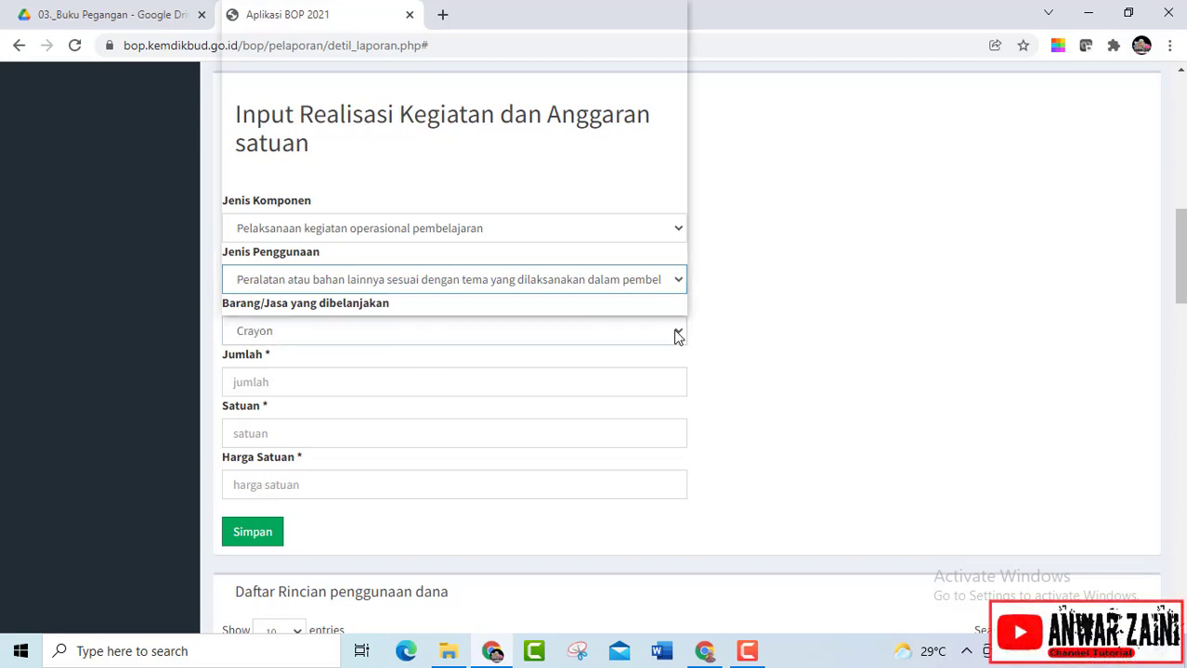
Fill in item Stip Pensil with quantity 5, unit Pack and unit price 25000, and save the realisation entry
{"action": "left_click", "coordinate": [676, 336]}
{"action": "left_click", "coordinate": [317, 27]}
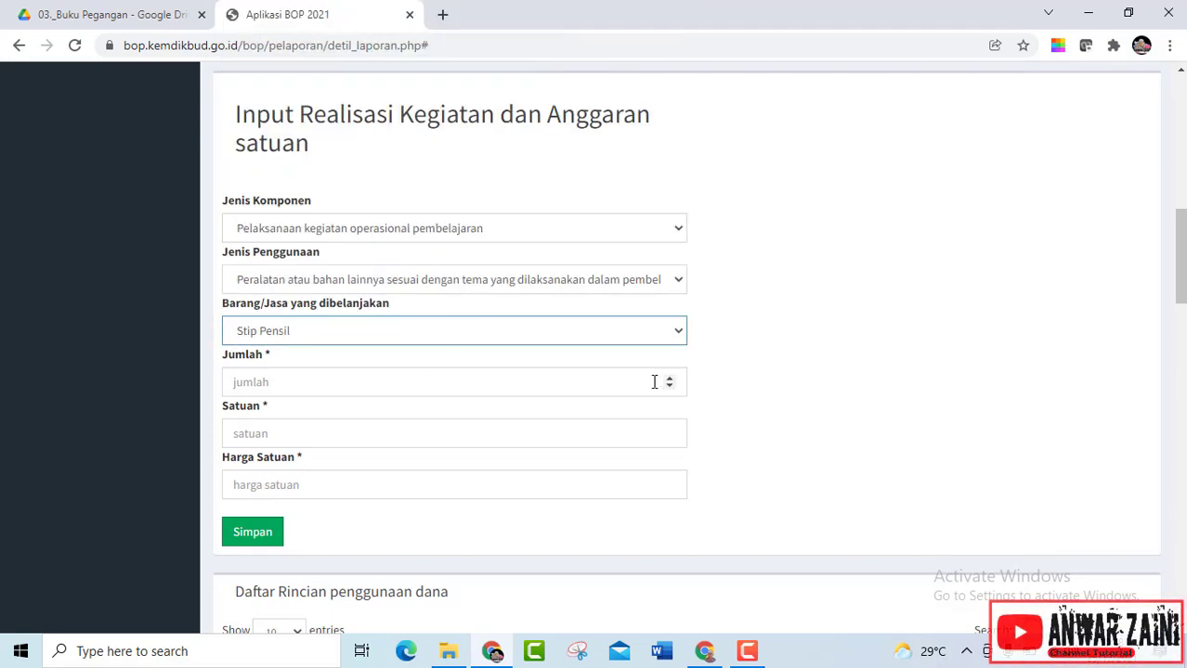
{"action": "left_click", "coordinate": [655, 381]}
{"action": "type", "text": "5"}
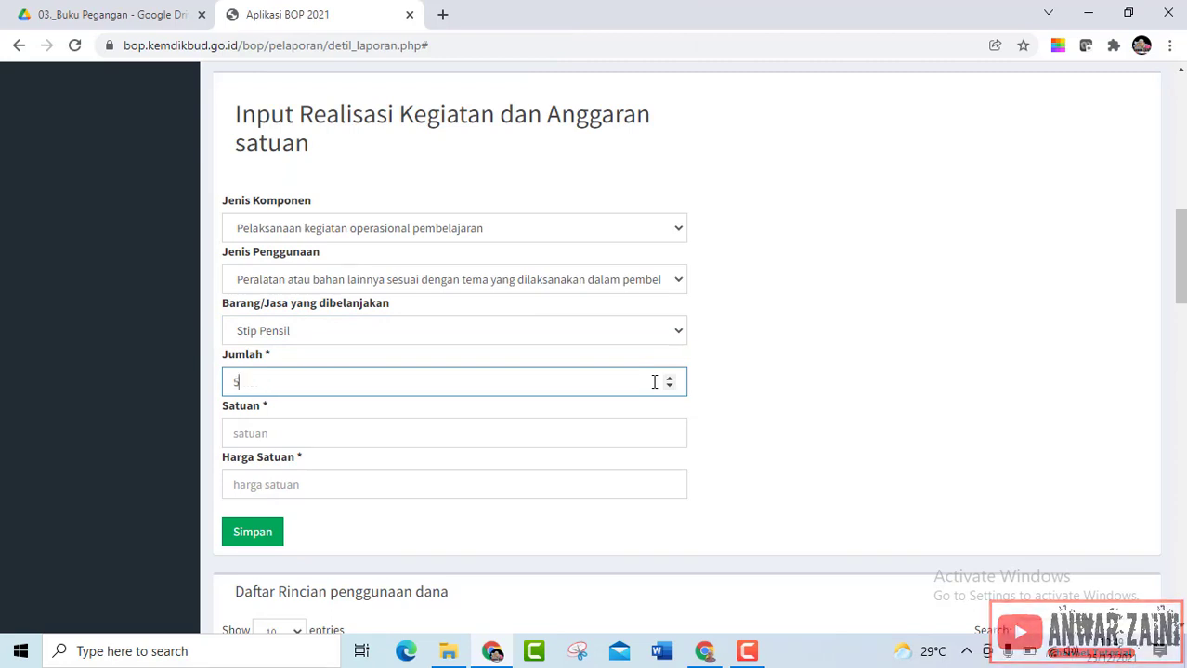
{"action": "left_click", "coordinate": [476, 428]}
{"action": "type", "text": "p"}
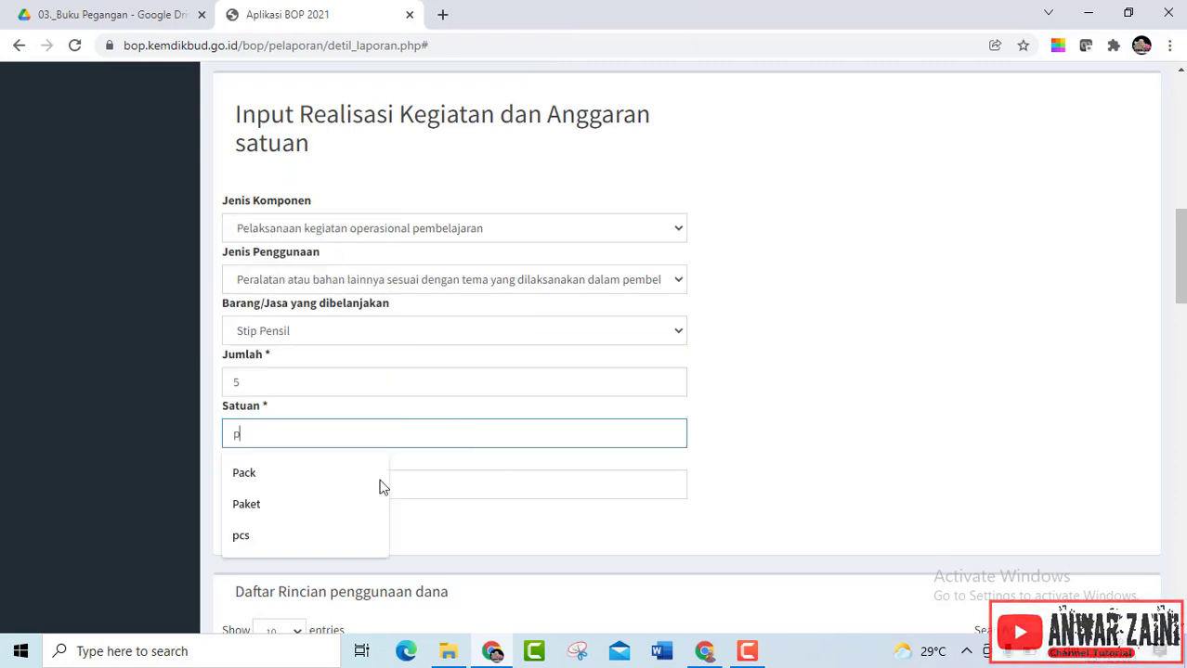
{"action": "left_click", "coordinate": [244, 473]}
{"action": "left_click", "coordinate": [262, 486]}
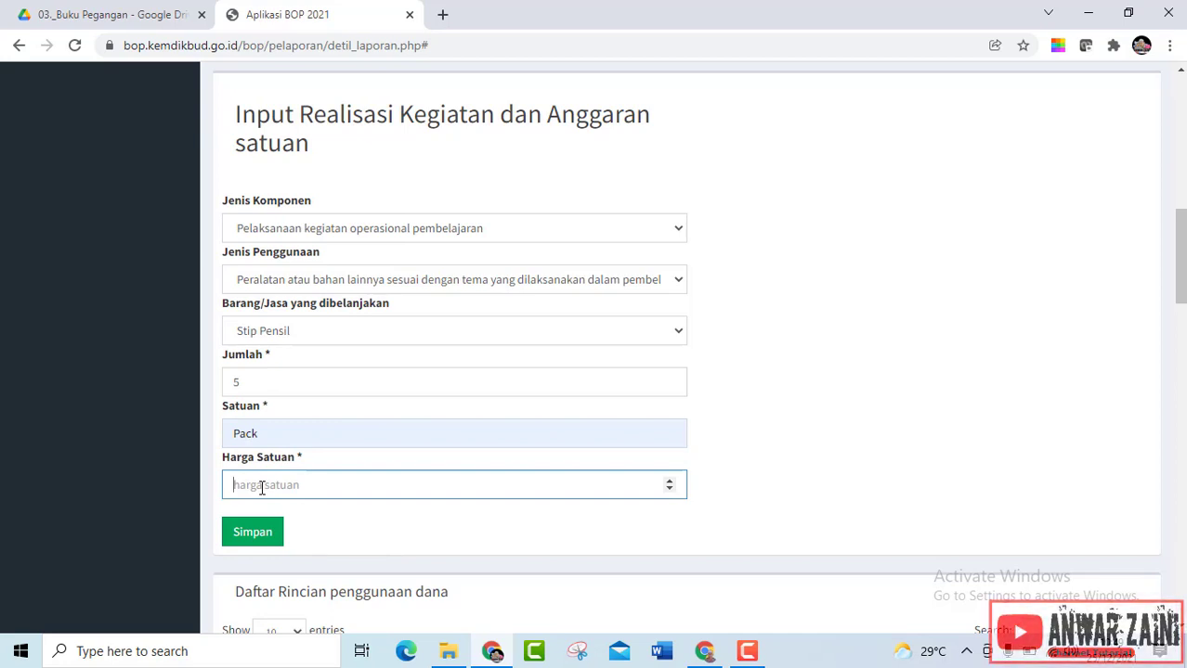
{"action": "type", "text": "24"}
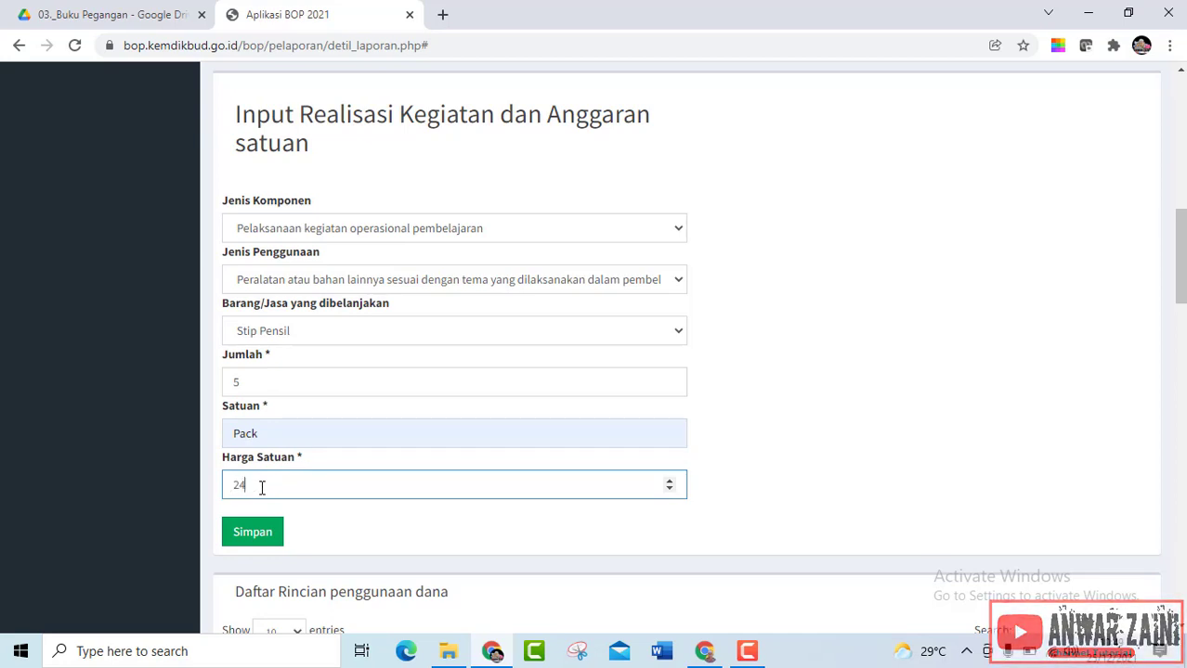
{"action": "key", "text": "BackSpace"}
{"action": "type", "text": "5000"}
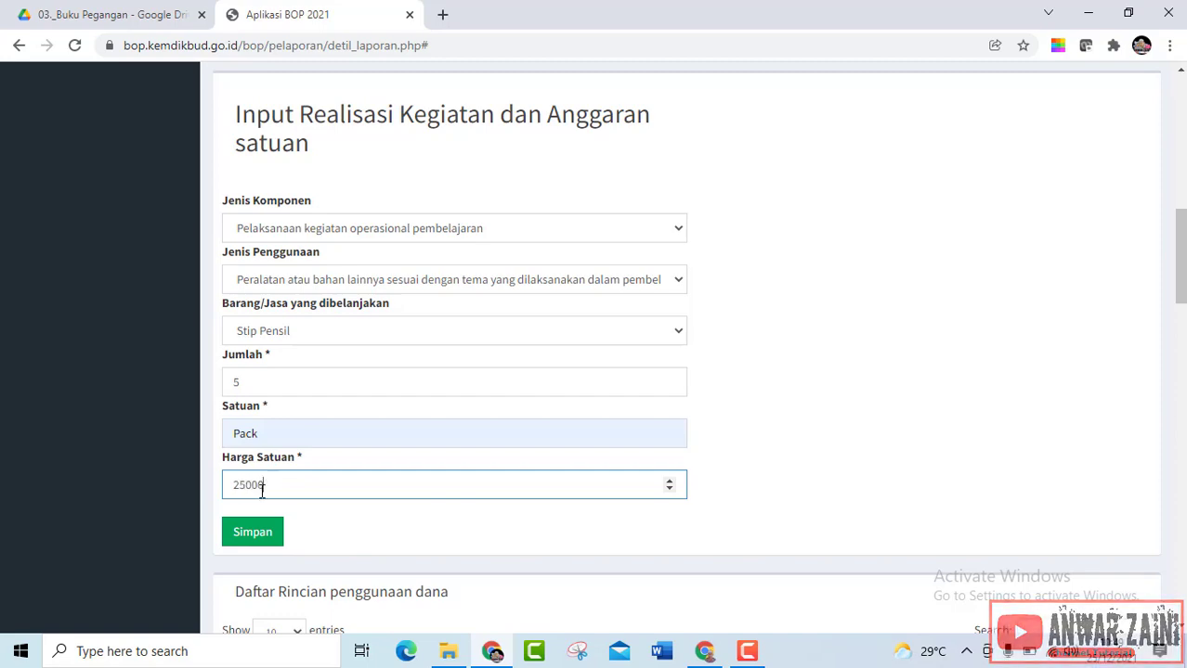
{"action": "left_click", "coordinate": [252, 537]}
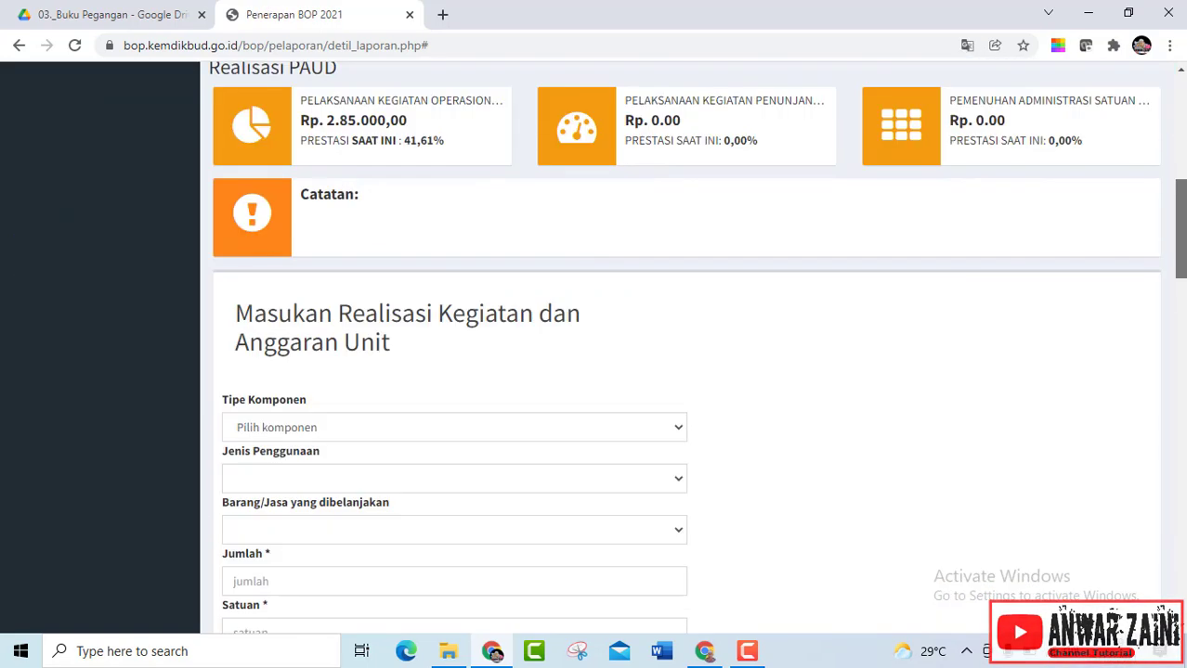
Start the next realisation entry with component Pelaksanaan kegiatan operasional pembelajaran and usage Peralatan atau bahan lainnya sesuai dengan tema
{"action": "left_click_drag", "start_coordinate": [1182, 228], "coordinate": [1182, 269]}
{"action": "left_click", "coordinate": [678, 232]}
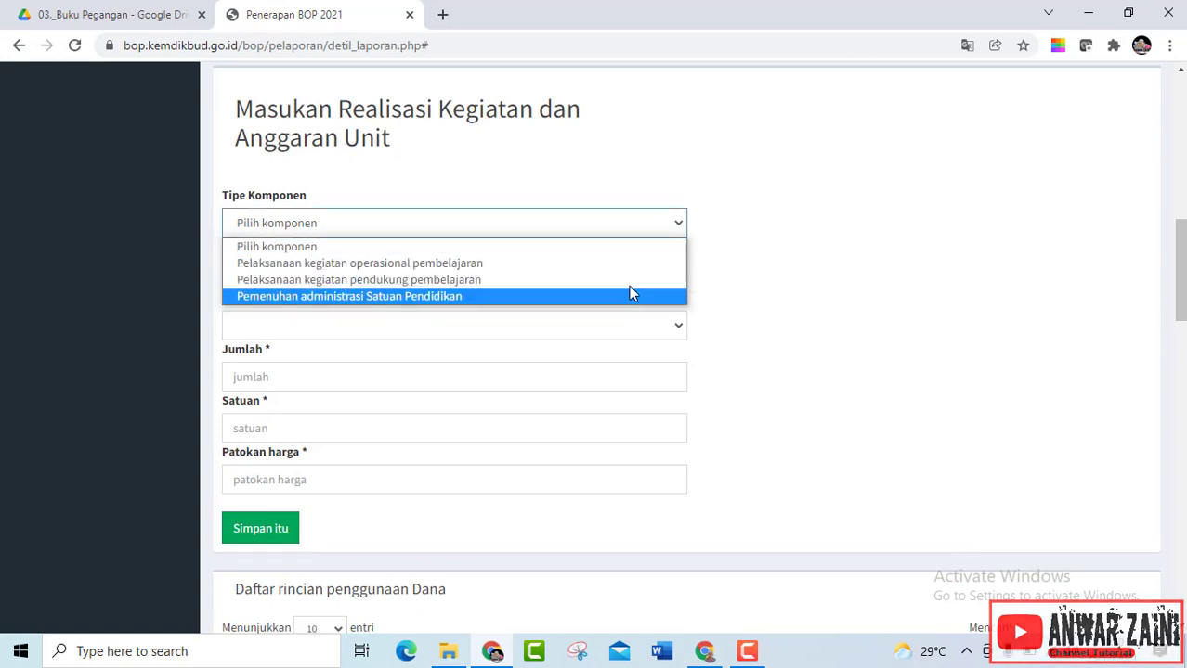
{"action": "left_click", "coordinate": [627, 265]}
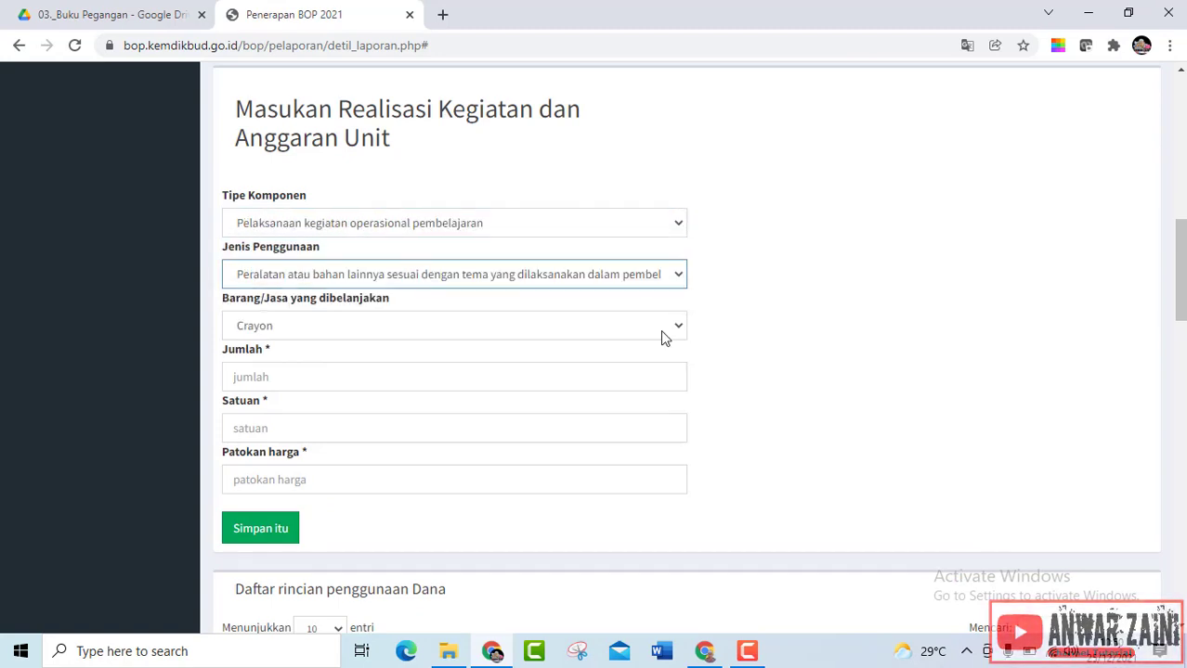
Fill in item Stipo with quantity 4, unit Lusin and unit price 186000, and save the realisation entry
{"action": "left_click", "coordinate": [624, 375]}
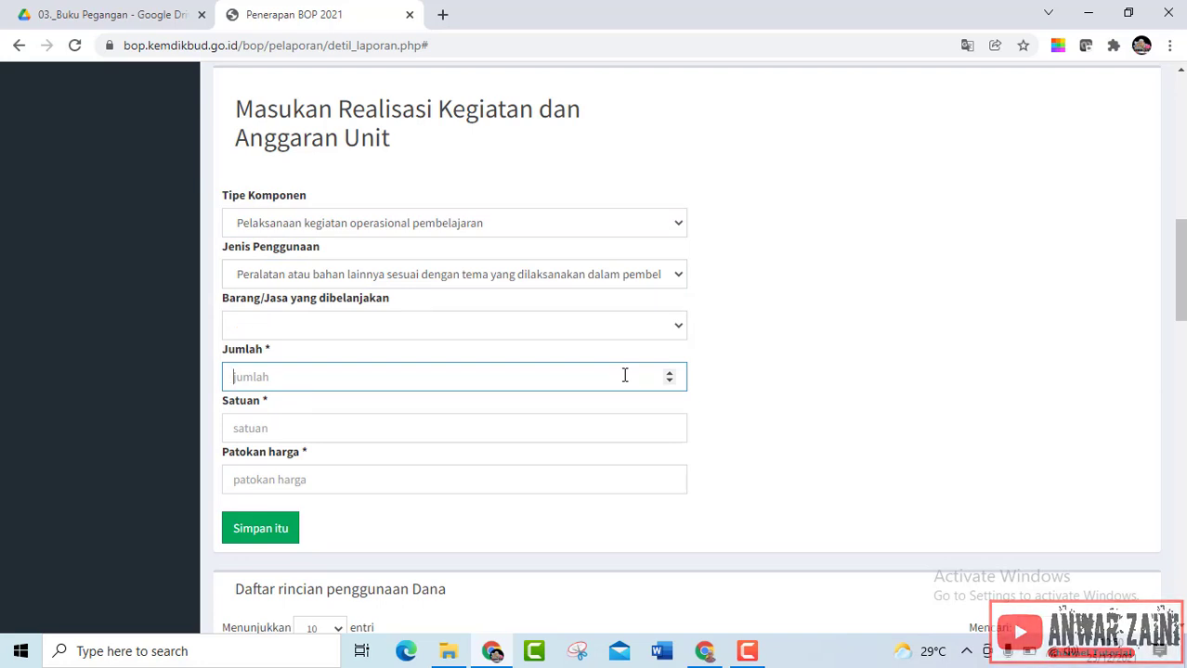
{"action": "type", "text": "4"}
{"action": "key", "text": "Tab"}
{"action": "type", "text": "Lusin"}
{"action": "left_click", "coordinate": [288, 479]}
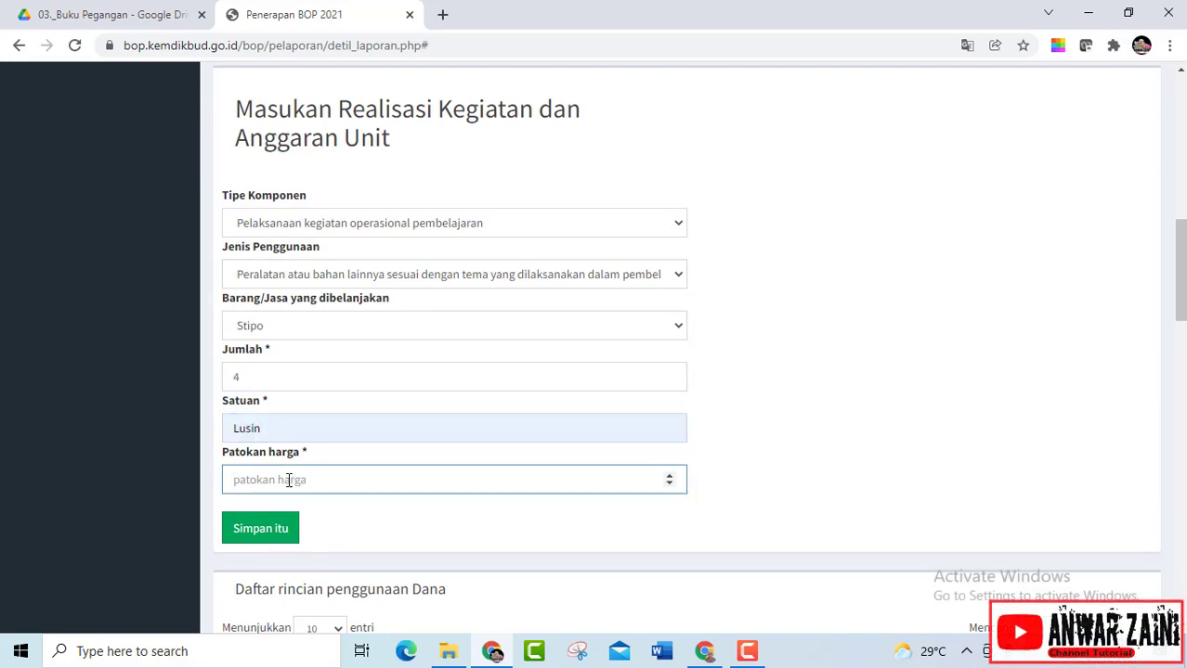
{"action": "type", "text": "180"}
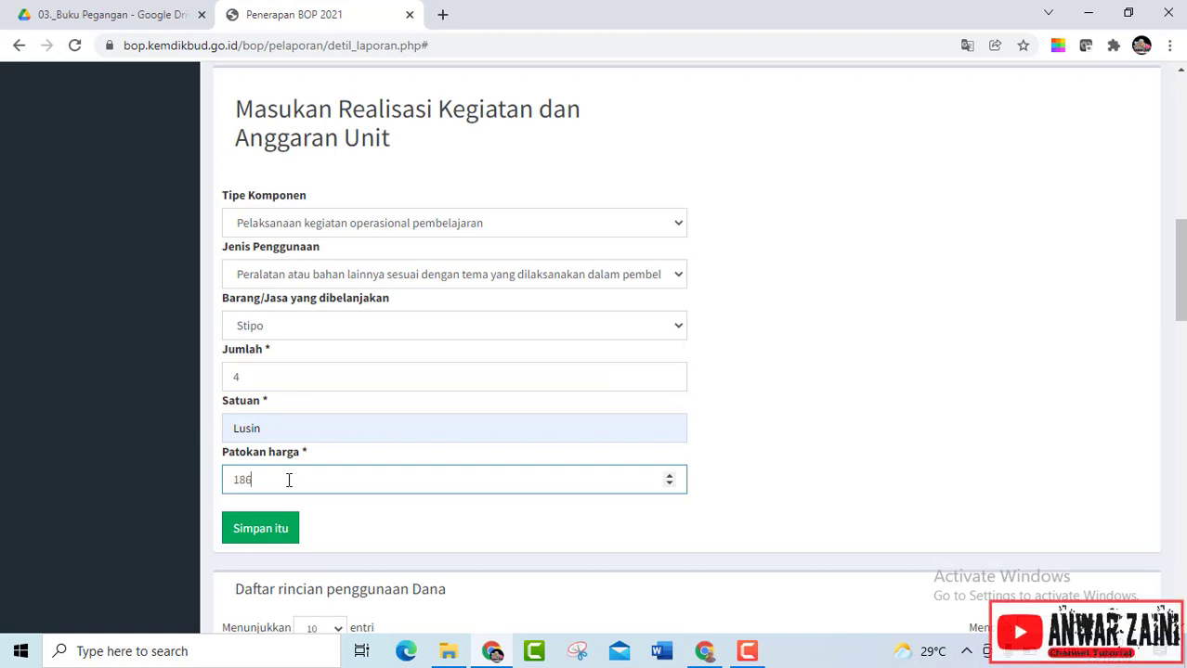
{"action": "type", "text": "000"}
{"action": "left_click", "coordinate": [258, 526]}
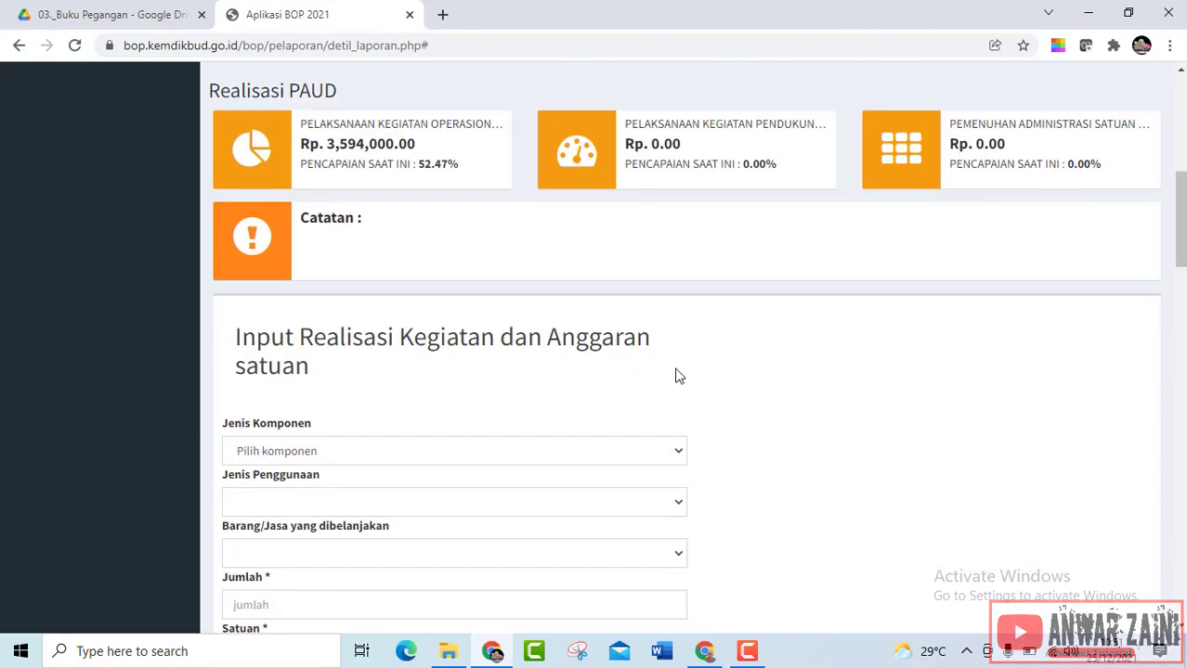
In the cleared form, choose component Pelaksanaan kegiatan operasional pembelajaran and usage Peralatan atau bahan lainnya sesuai dengan tema for one more purchase
{"action": "left_click", "coordinate": [681, 450]}
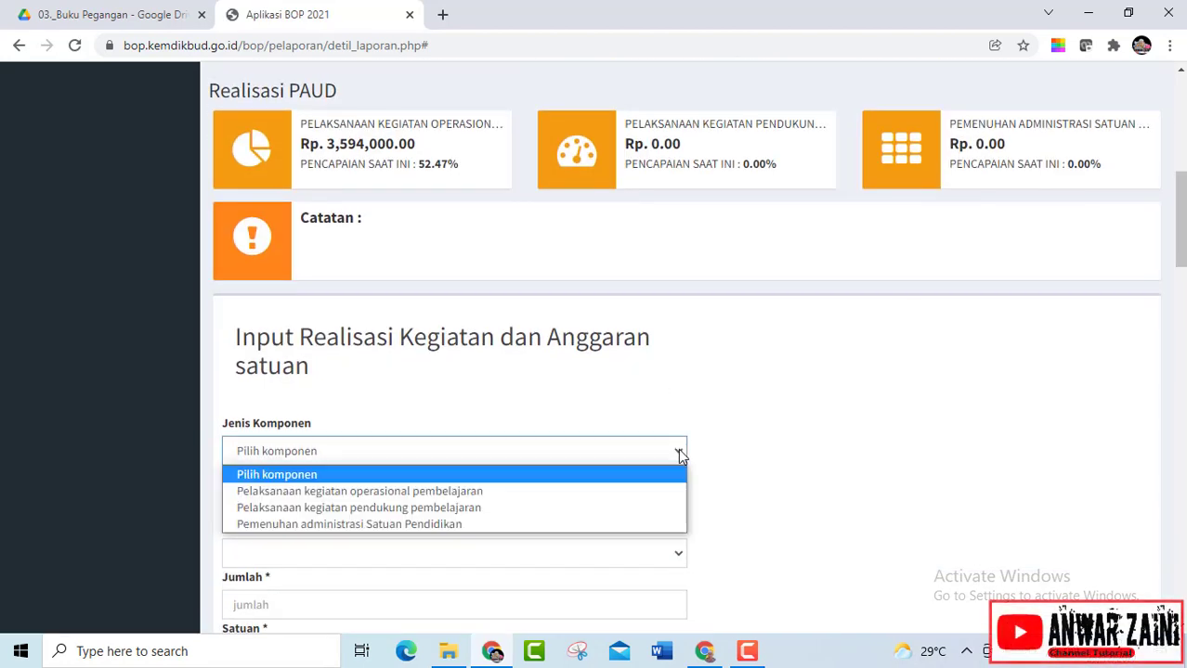
{"action": "left_click", "coordinate": [440, 492]}
{"action": "scroll", "coordinate": [1135, 378], "scroll_direction": "down", "scroll_amount": 3}
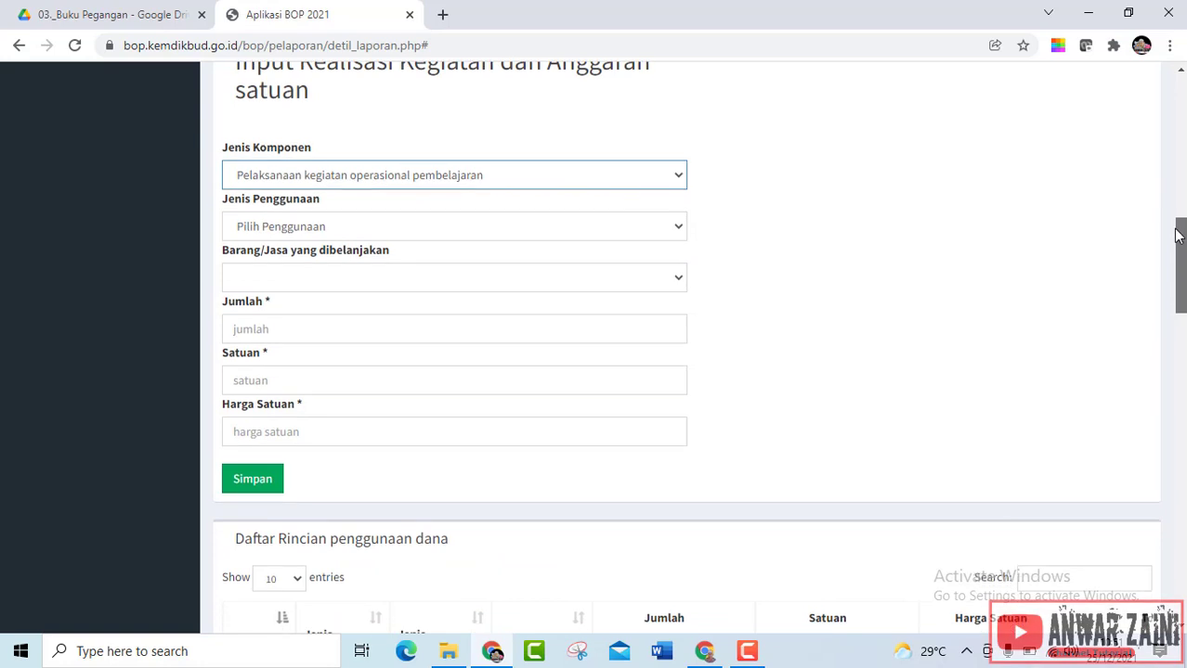
{"action": "left_click", "coordinate": [677, 227]}
{"action": "left_click", "coordinate": [567, 352]}
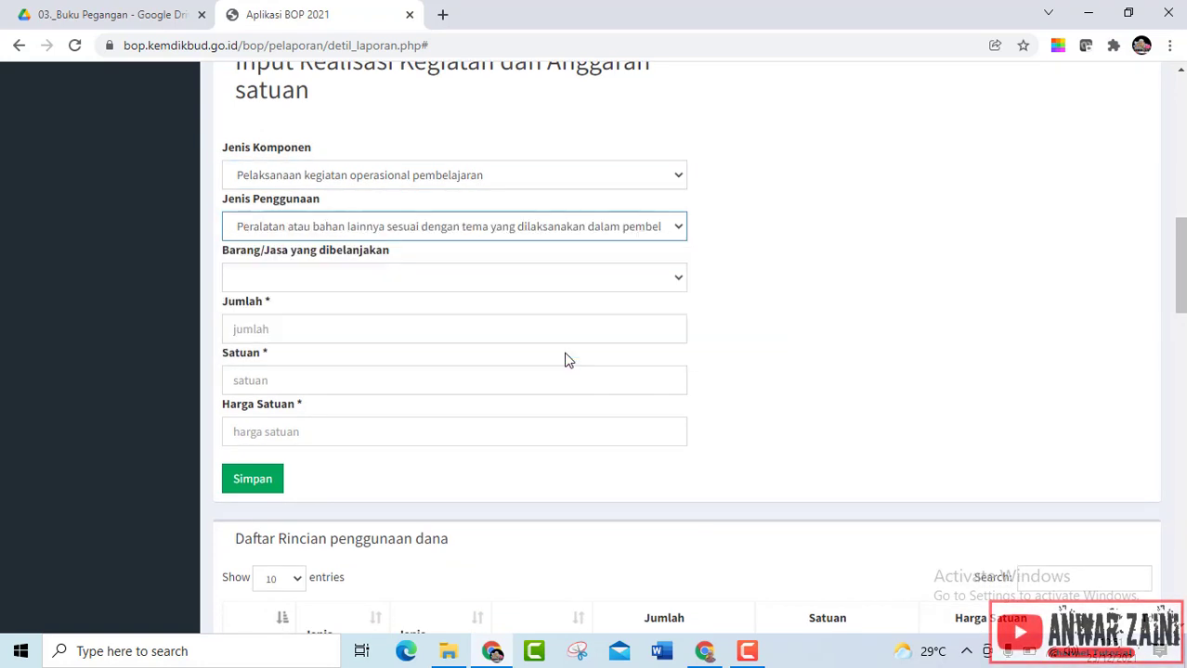
Fill in item Gunting with quantity 4, unit Lusin and unit price 60000, and save the realisation entry
{"action": "left_click", "coordinate": [678, 277]}
{"action": "left_click", "coordinate": [299, 487]}
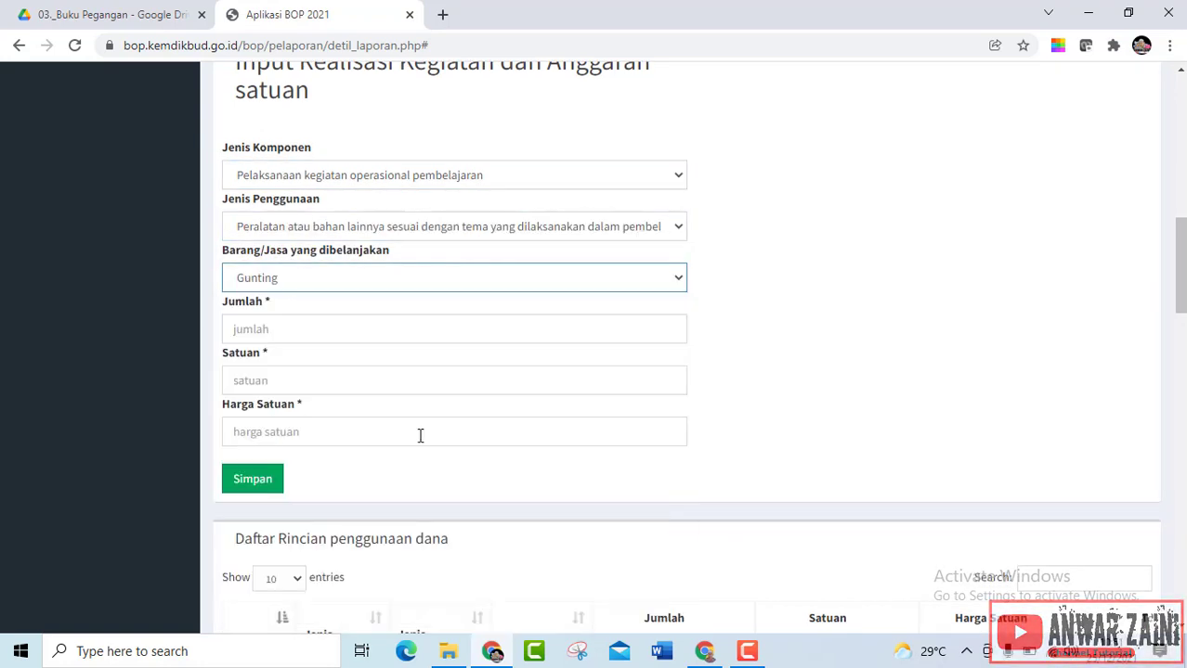
{"action": "left_click", "coordinate": [371, 380]}
{"action": "left_click", "coordinate": [356, 420]}
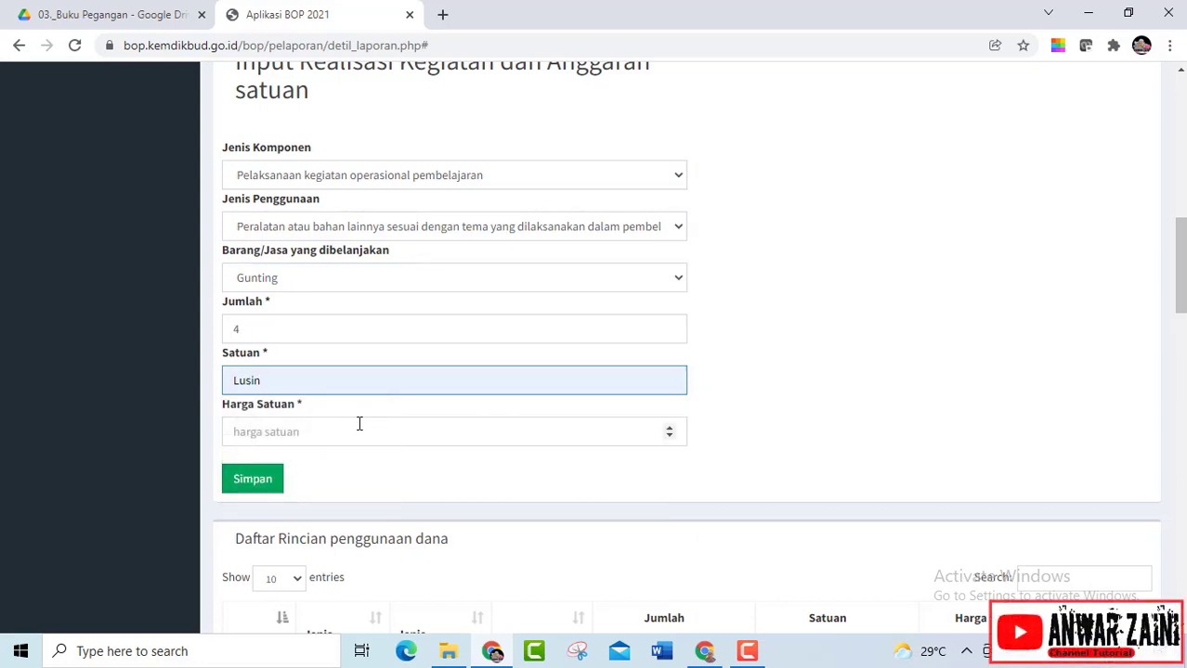
{"action": "left_click", "coordinate": [360, 425]}
{"action": "type", "text": "60000"}
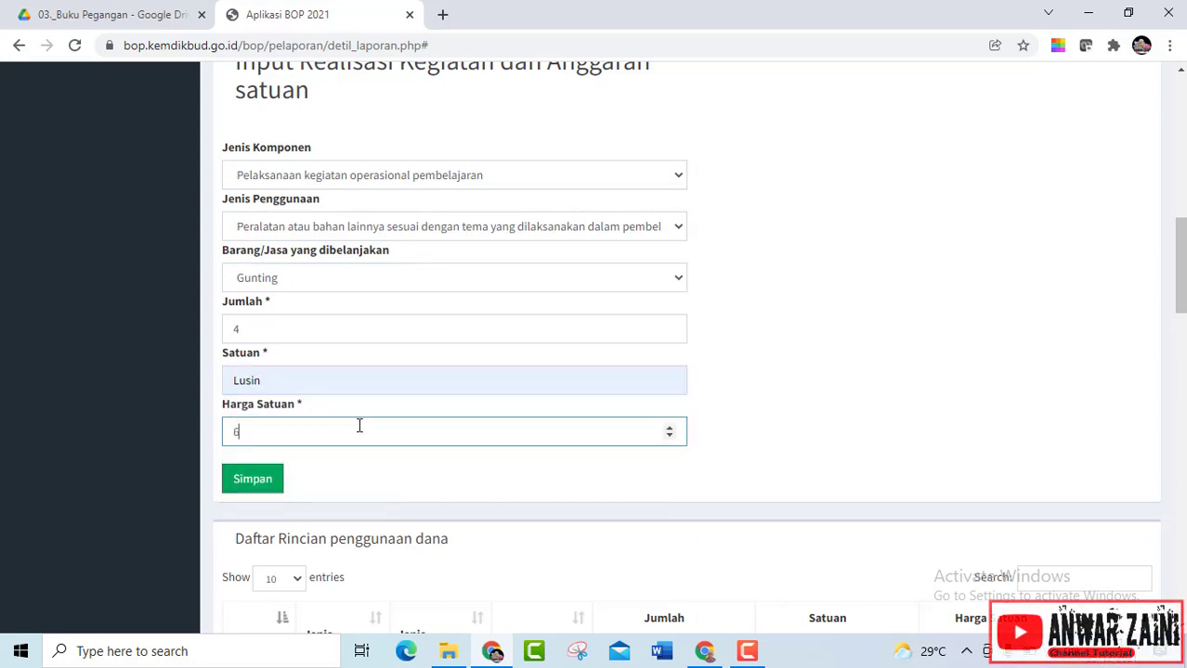
{"action": "left_click", "coordinate": [249, 485]}
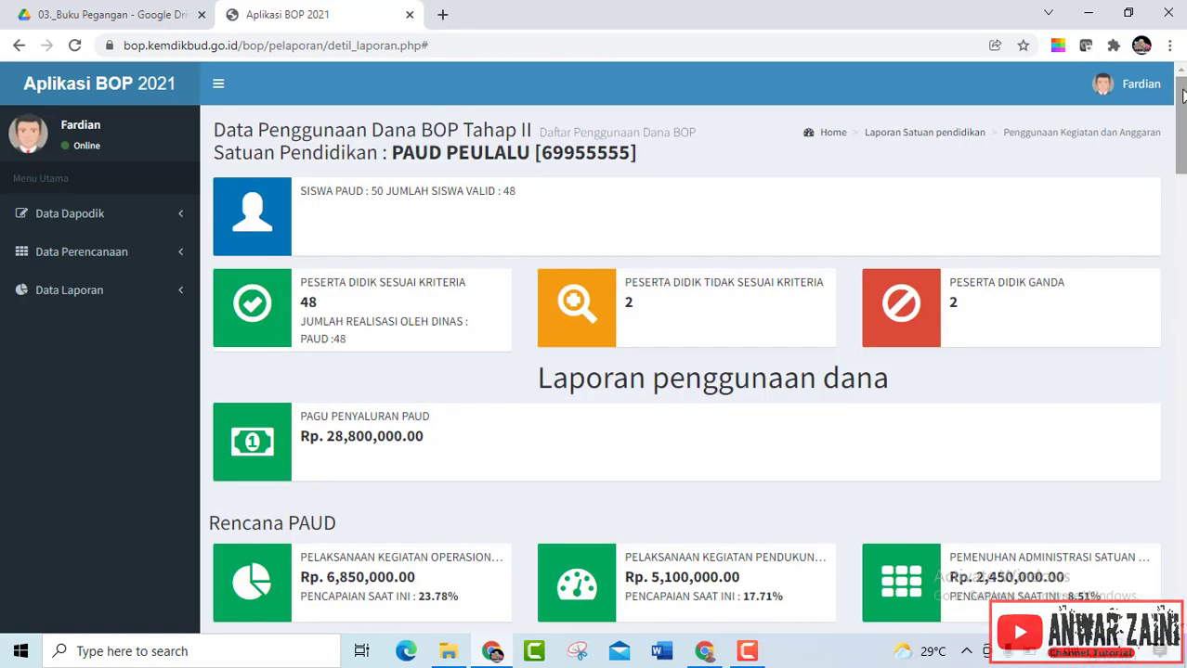
Compare the Rencana PAUD and Realisasi PAUD amounts for each component, and review the realisation form on the report page
{"action": "left_click_drag", "start_coordinate": [1182, 98], "coordinate": [1181, 235]}
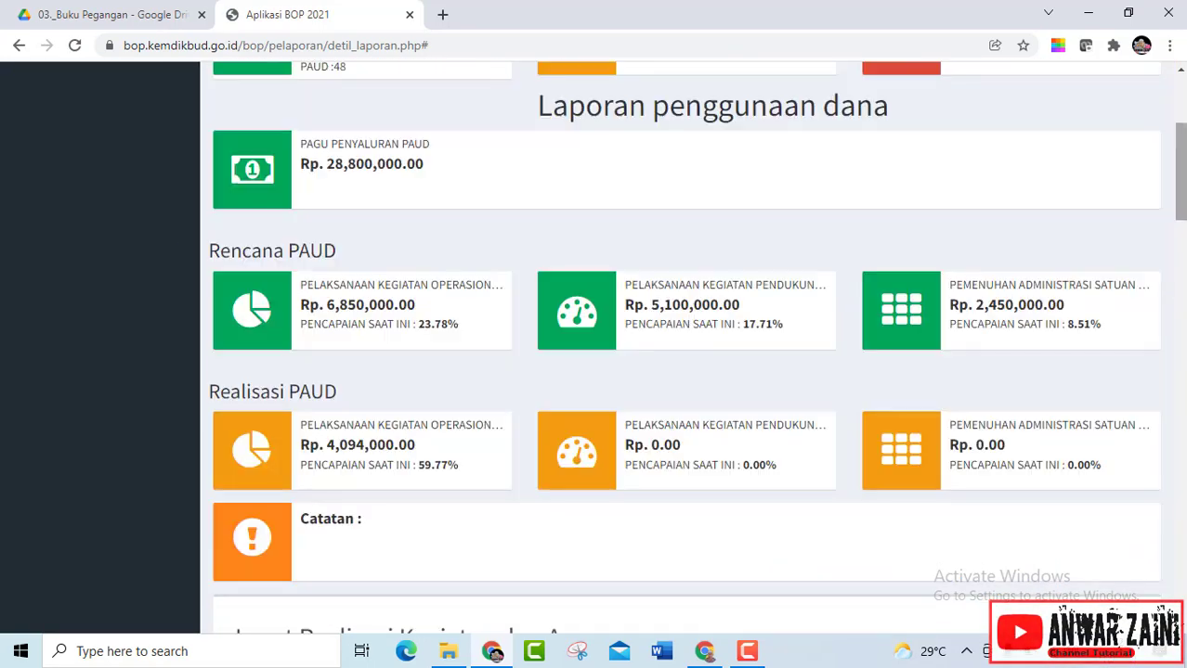
{"action": "mouse_move", "coordinate": [1182, 176]}
{"action": "left_mouse_down"}
{"action": "mouse_move", "coordinate": [1182, 126]}
{"action": "mouse_move", "coordinate": [1182, 185]}
{"action": "left_mouse_up"}
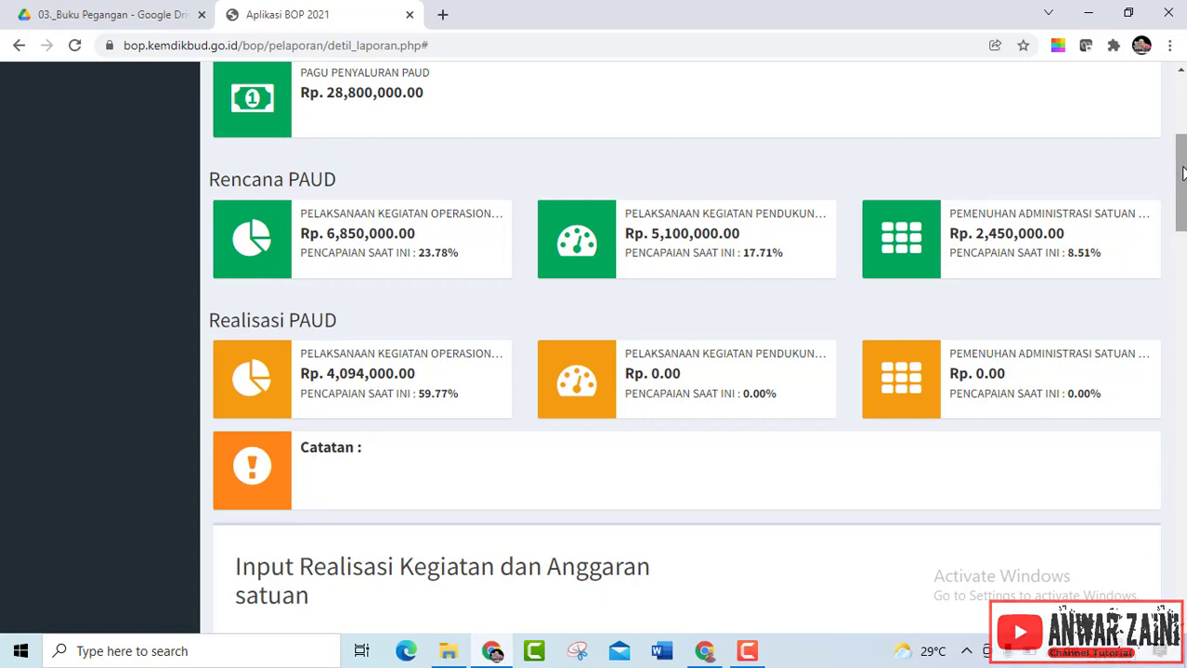
{"action": "mouse_move", "coordinate": [1182, 186]}
{"action": "left_mouse_down"}
{"action": "mouse_move", "coordinate": [1181, 252]}
{"action": "mouse_move", "coordinate": [1180, 185]}
{"action": "left_mouse_up"}
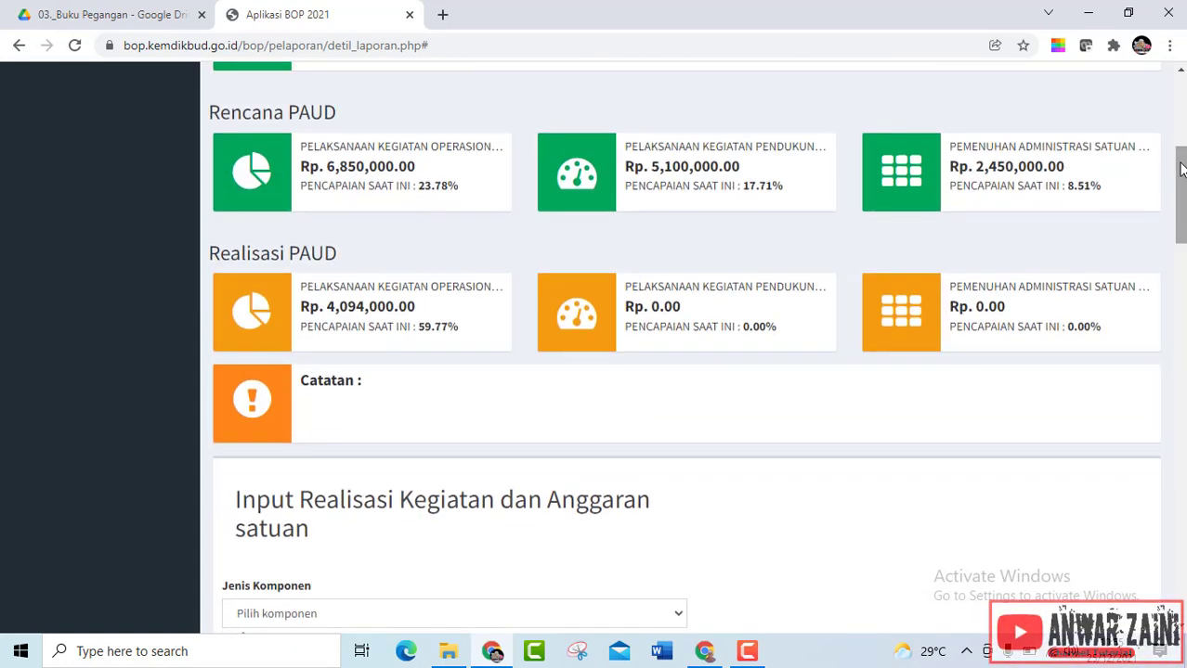
{"action": "scroll", "coordinate": [1181, 189], "scroll_direction": "down", "scroll_amount": 1}
{"action": "scroll", "coordinate": [1181, 190], "scroll_direction": "down", "scroll_amount": 1}
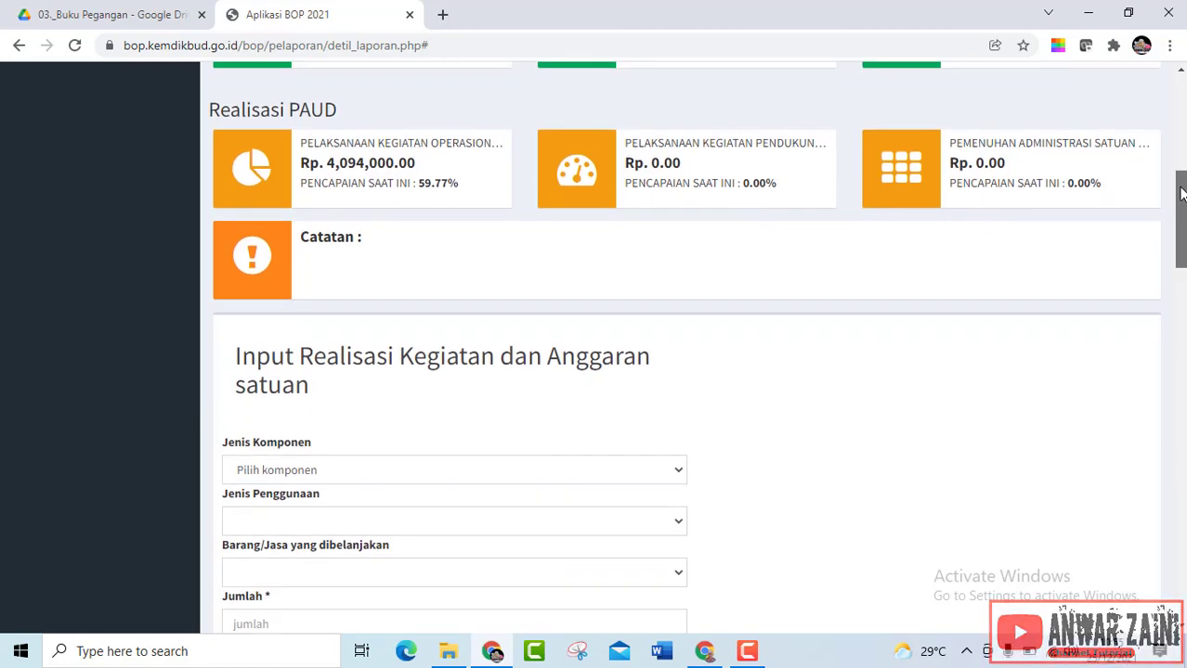
{"action": "left_click_drag", "start_coordinate": [1181, 192], "coordinate": [1181, 234]}
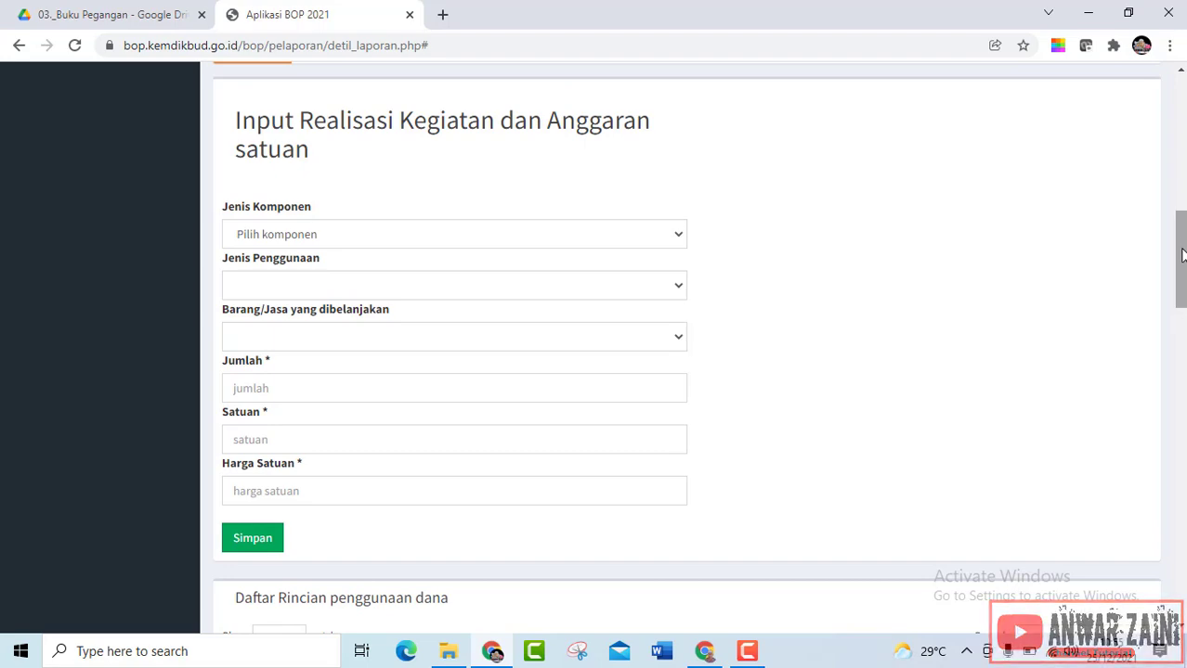
{"action": "left_click_drag", "start_coordinate": [1181, 232], "coordinate": [1181, 153]}
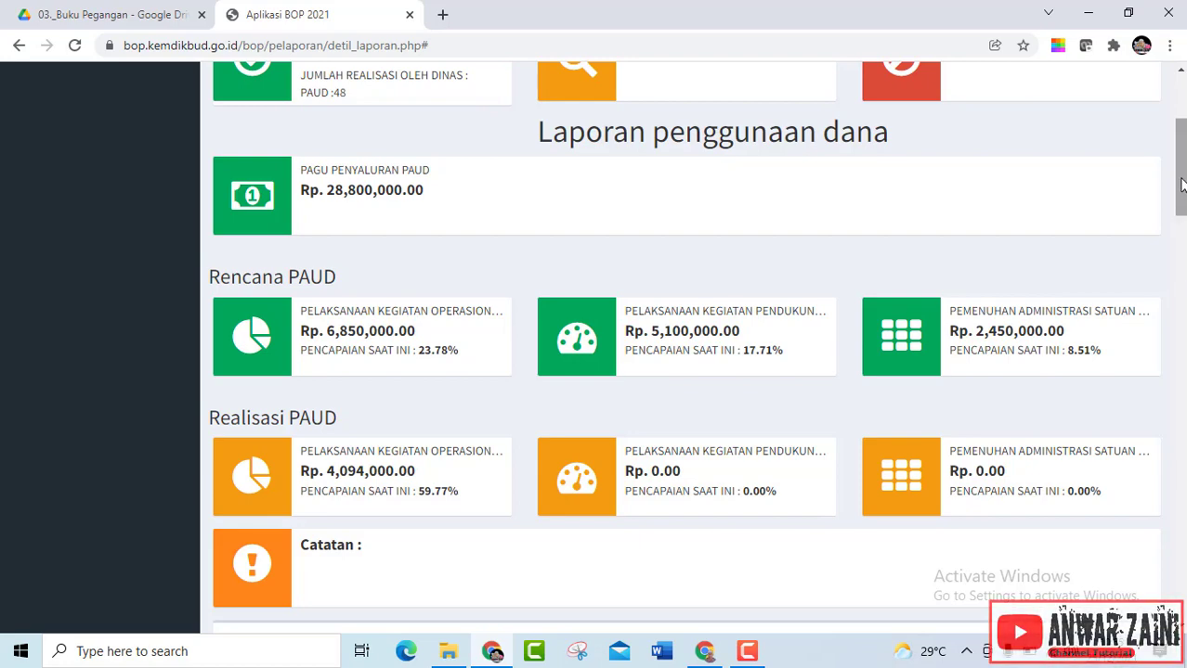
{"action": "left_click_drag", "start_coordinate": [1181, 184], "coordinate": [1175, 105]}
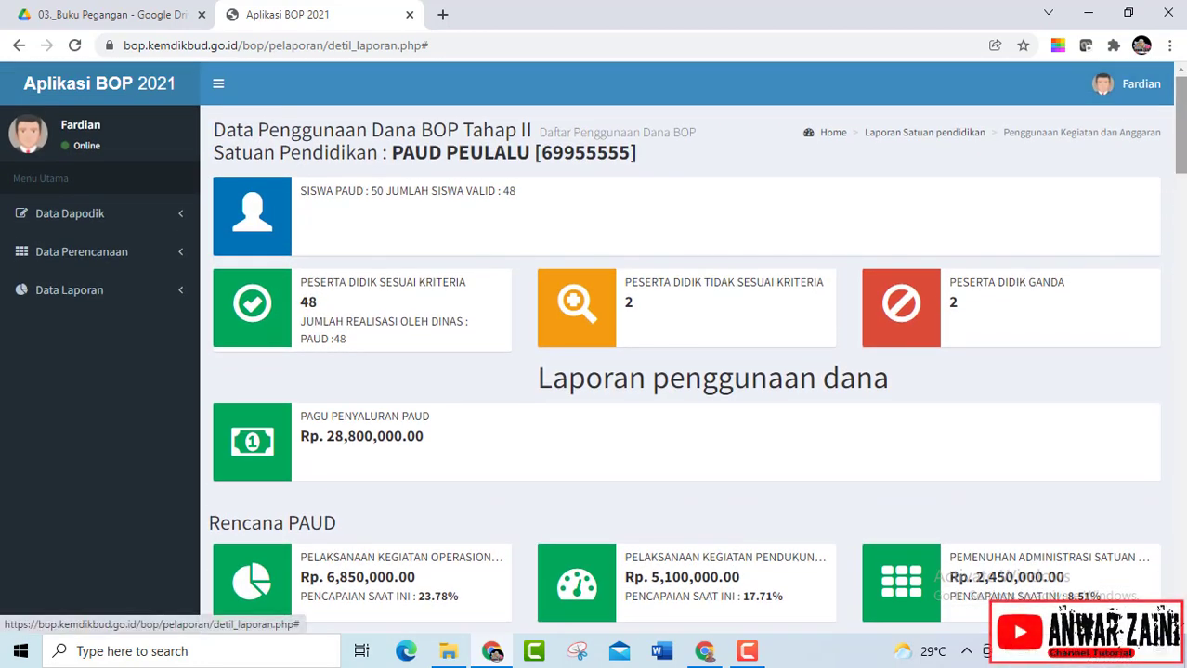